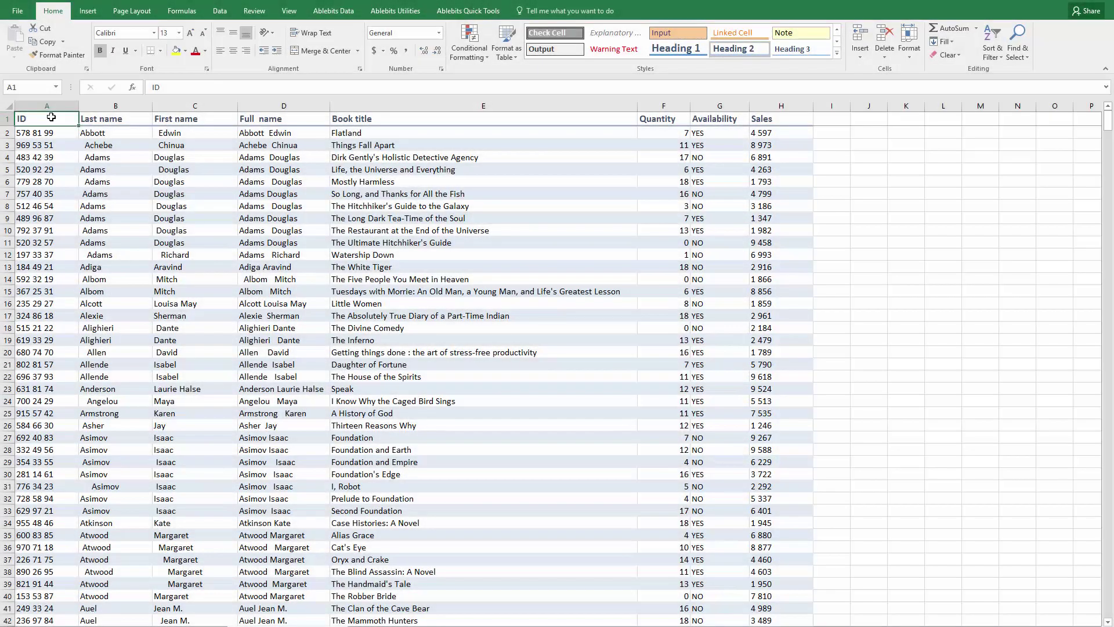
- Inspect the Abbott and Edwin cells in columns B, C and D for extra leading and trailing spaces
left_click(115, 132)
double_click(116, 132)
left_click_drag(119, 133, 107, 132)
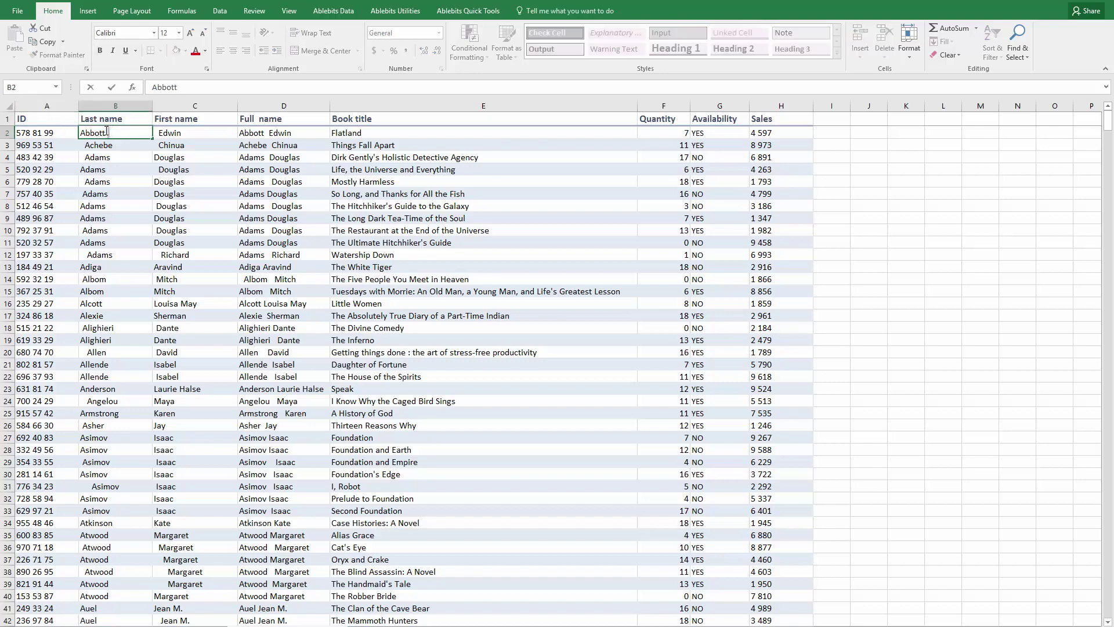
double_click(278, 132)
left_click_drag(269, 131, 265, 132)
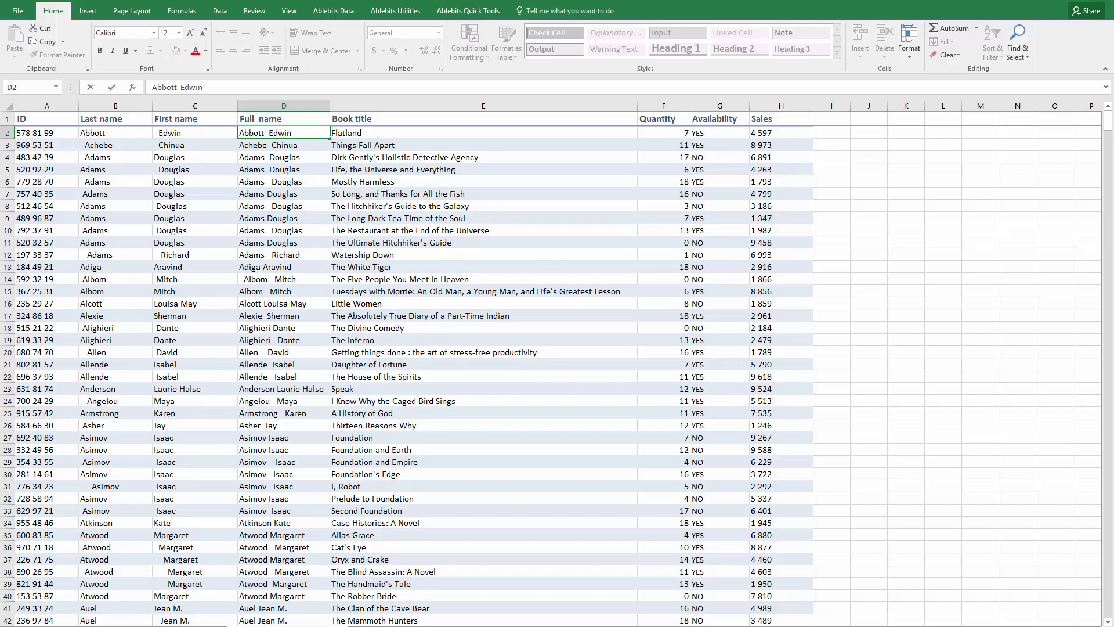
left_click(217, 132)
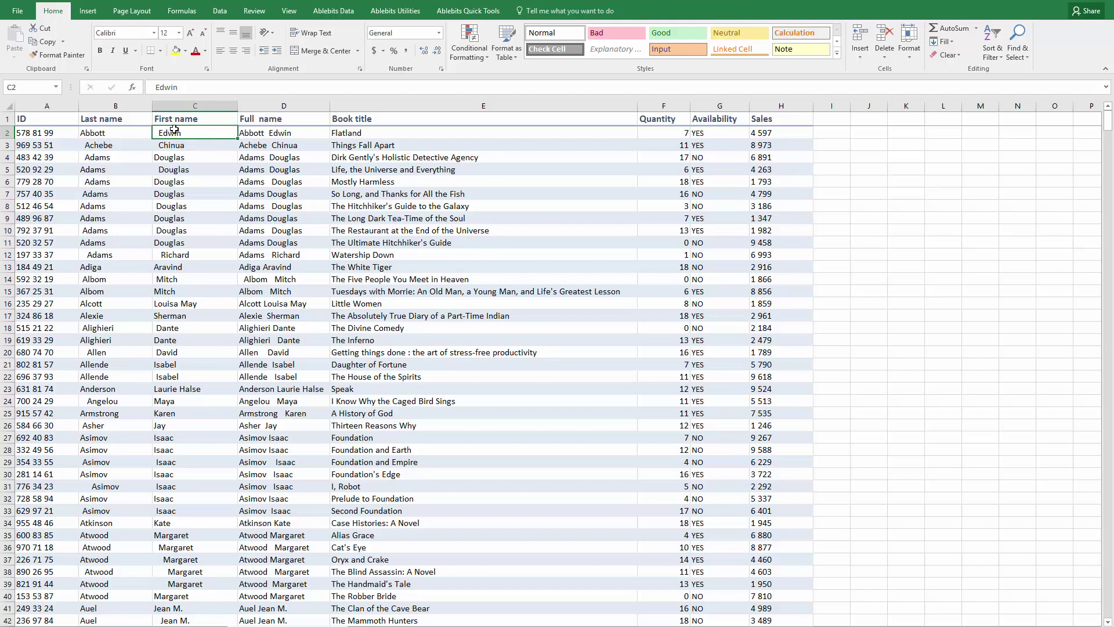
double_click(190, 132)
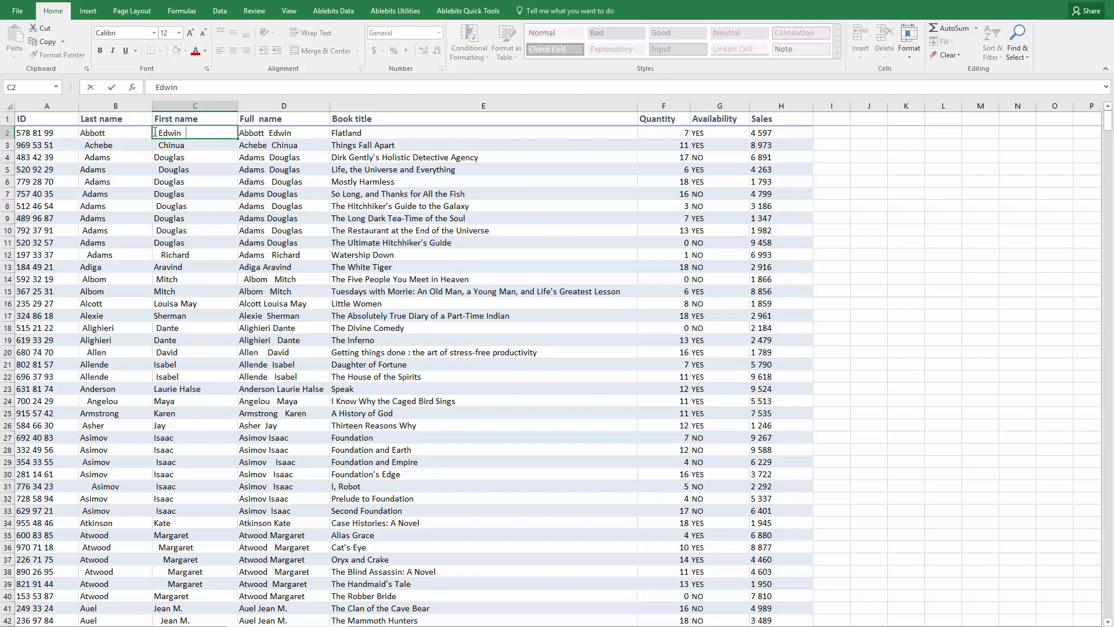
left_click_drag(155, 133, 159, 133)
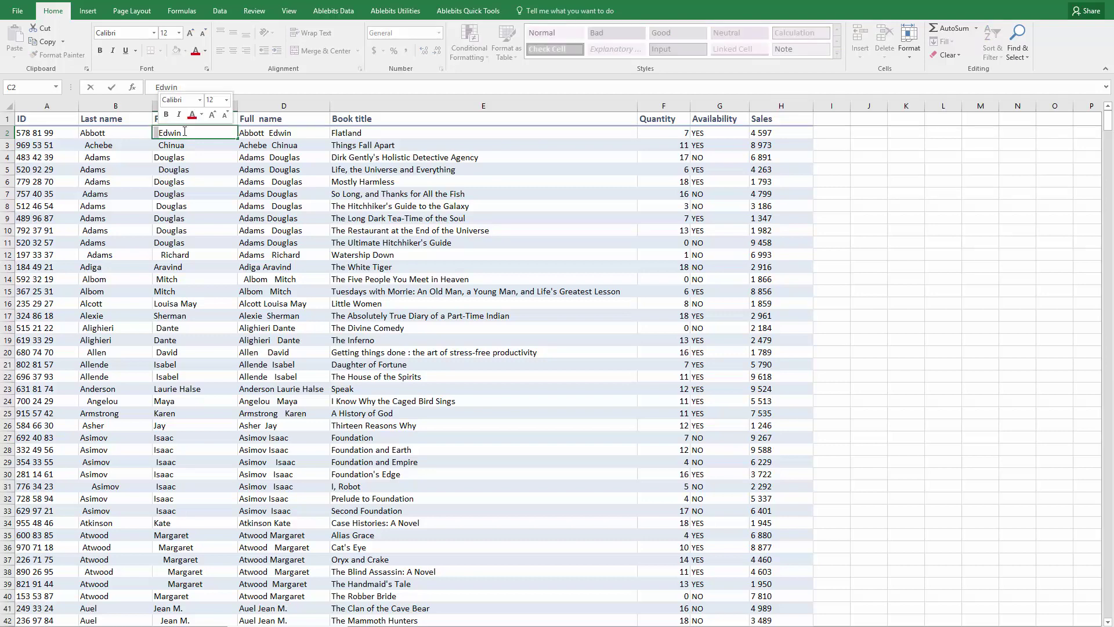
left_click(185, 131)
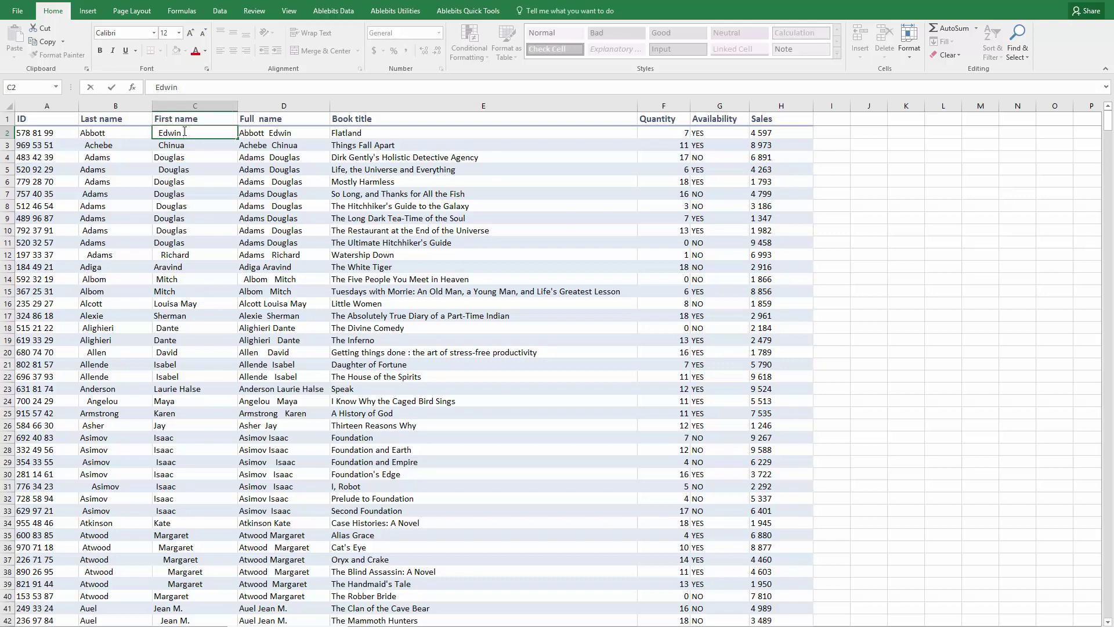
- Trim leading and trailing spaces from the First name column with Ablebits, trimming 33 cells
left_click(224, 116)
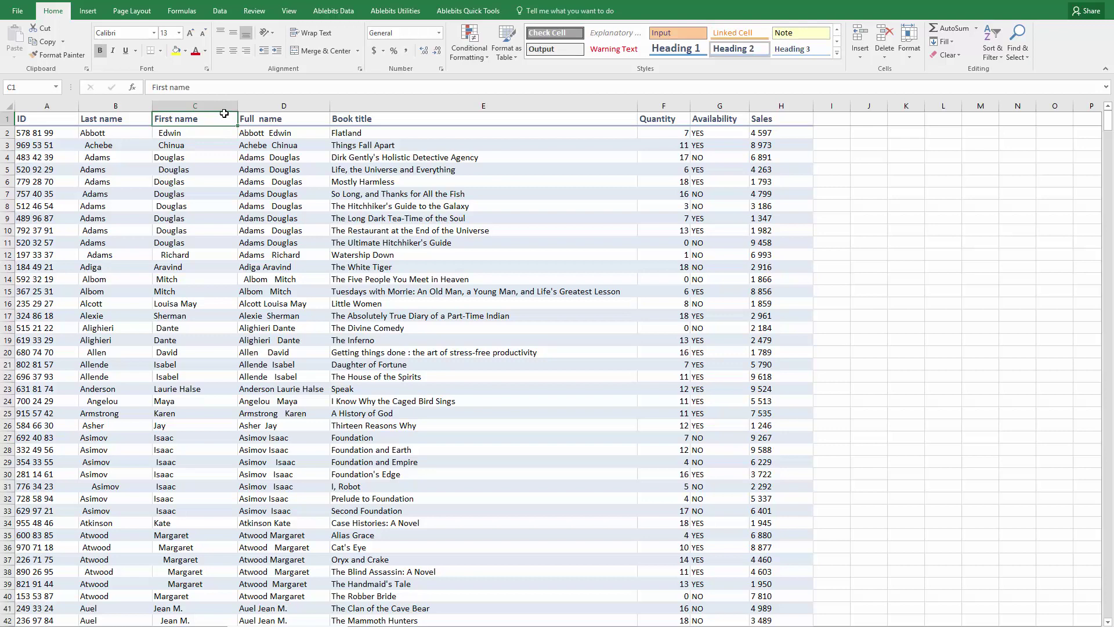
left_click(220, 100)
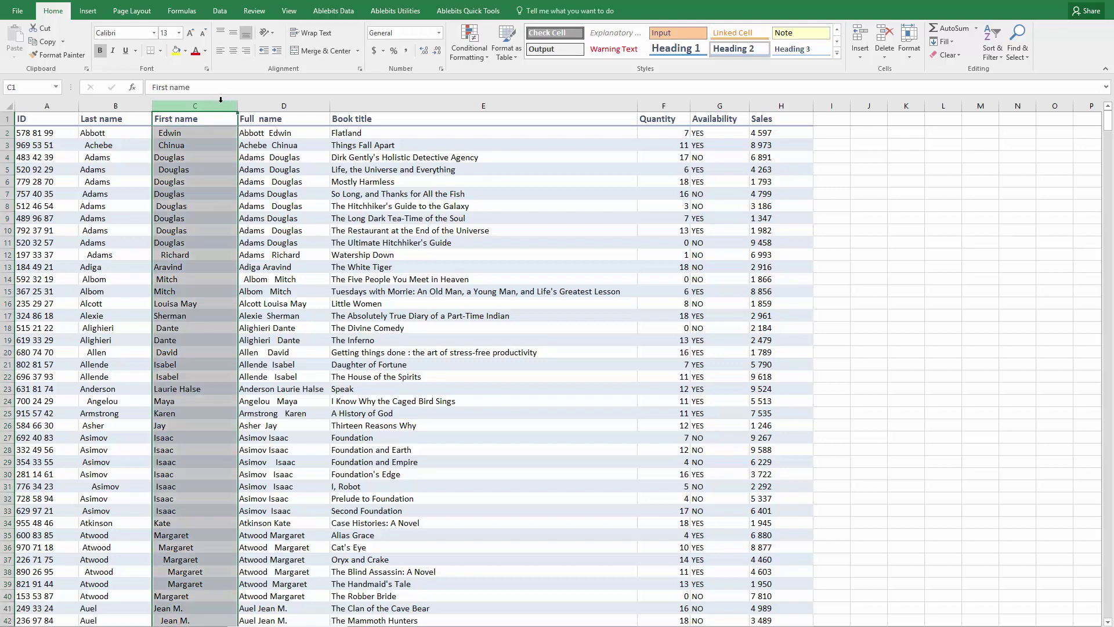
left_click(354, 13)
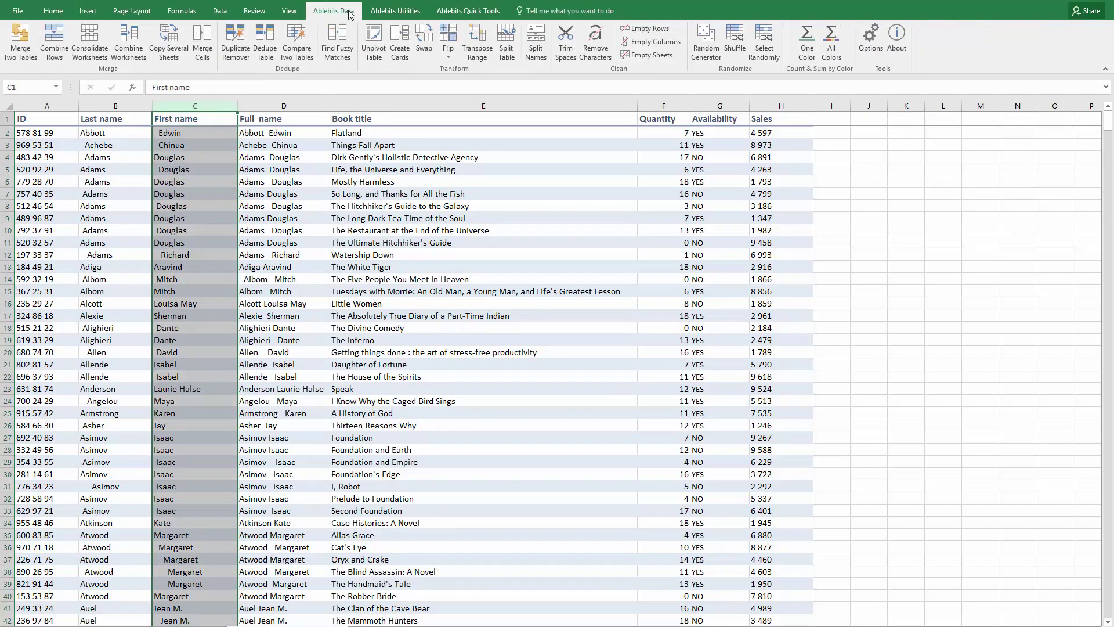
left_click(566, 46)
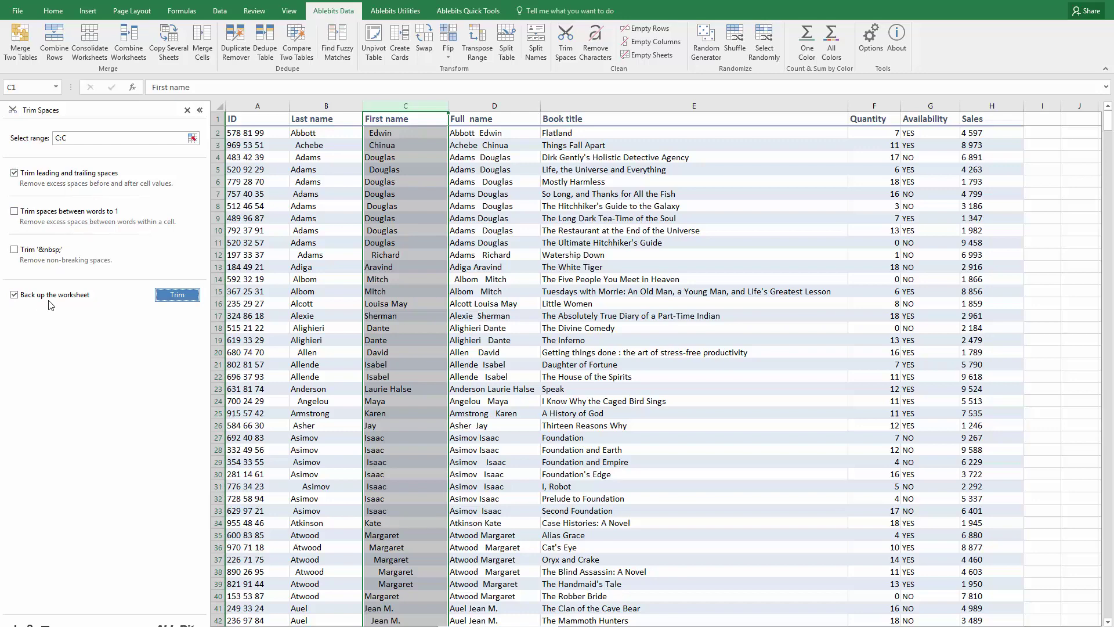
left_click(177, 294)
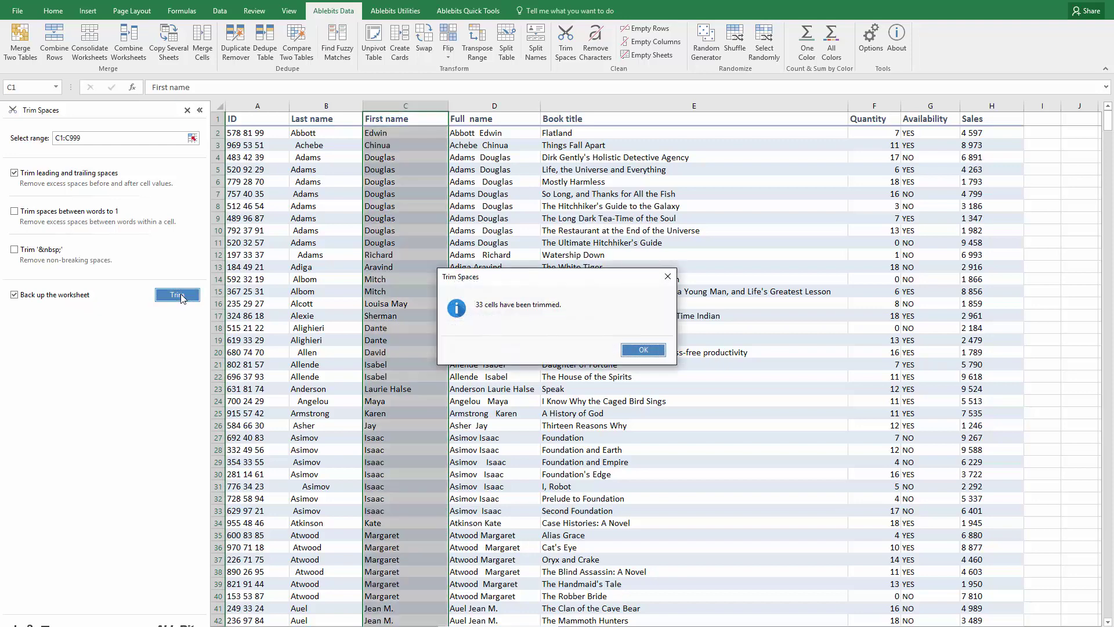
left_click(639, 350)
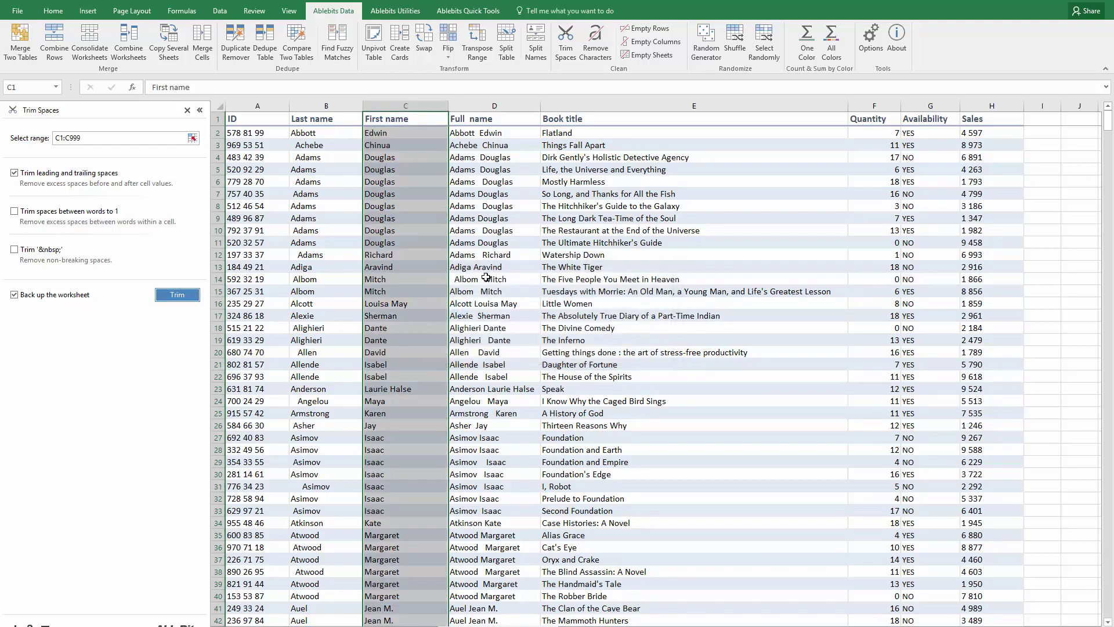
- Insert a new column C headed 'Last Nam' before First name
right_click(383, 113)
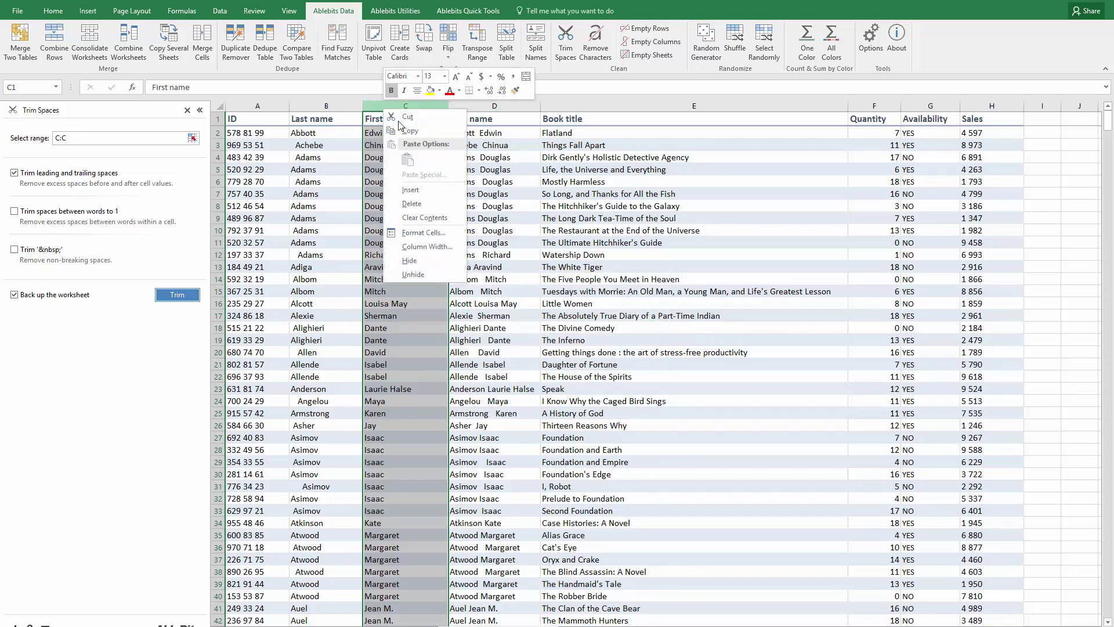
left_click(429, 190)
left_click(393, 116)
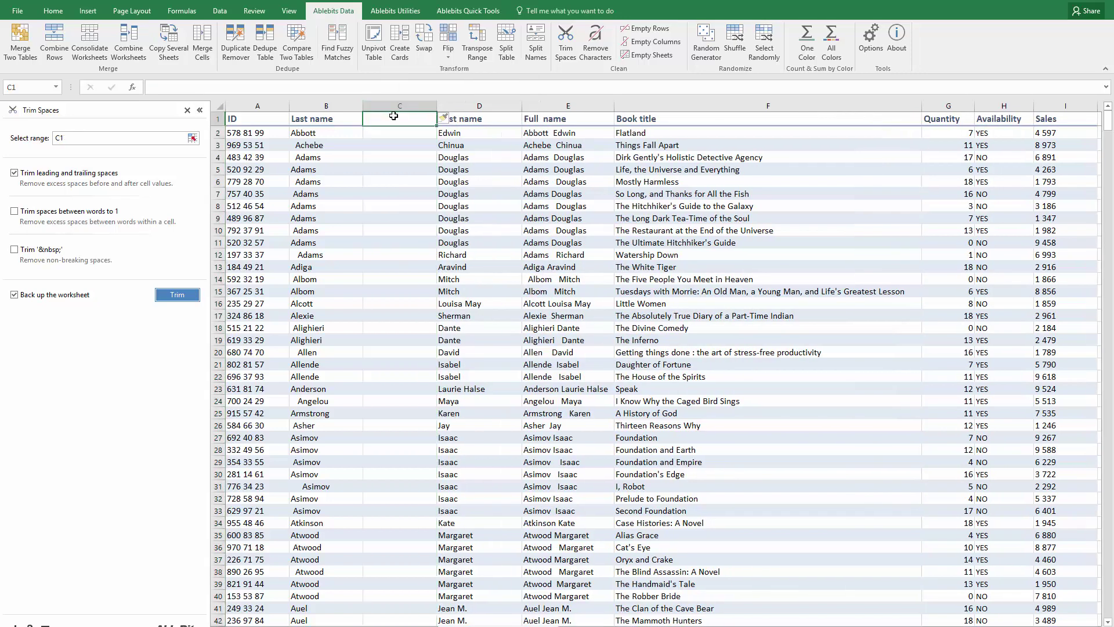
type("Last Name")
key("Return")
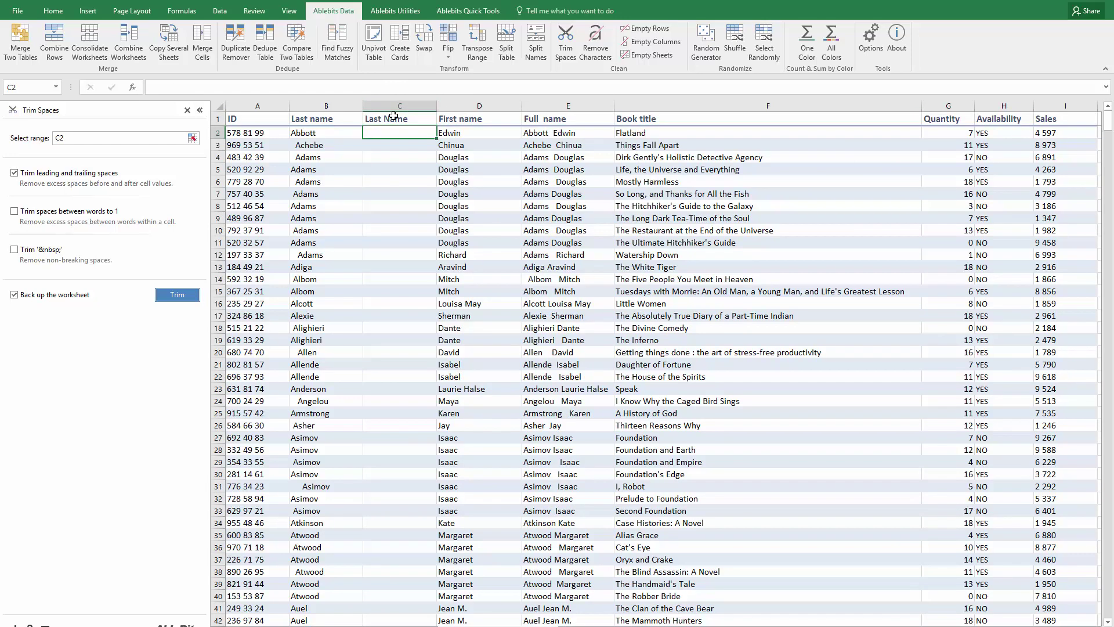
- Enter =TRIM(B2) in C2 and fill it down the whole column
type("=TRIM")
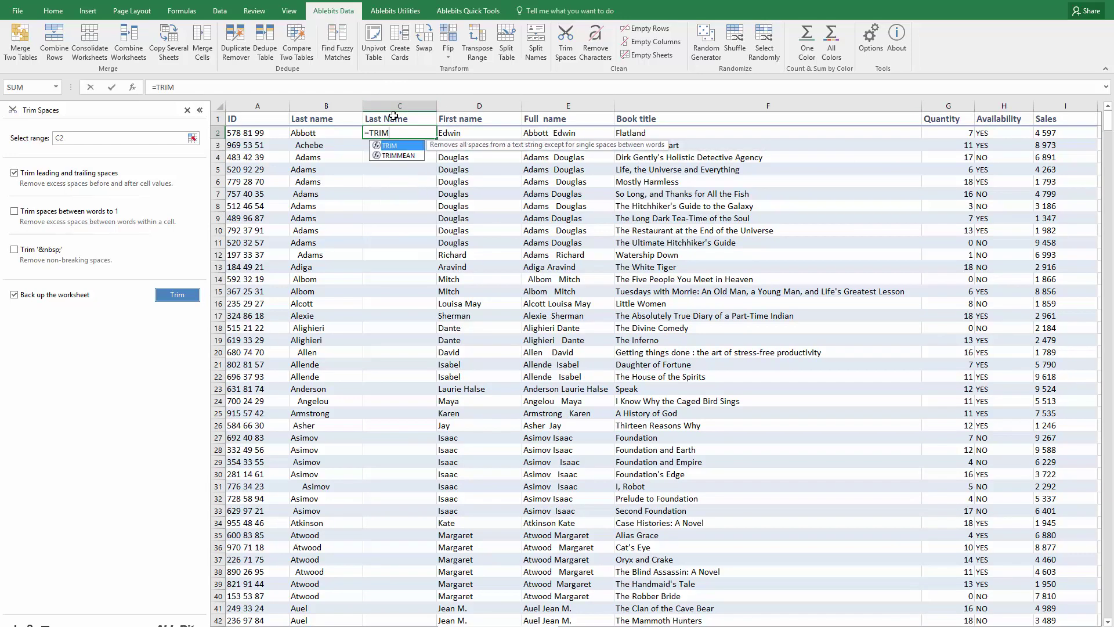
type("(B2")
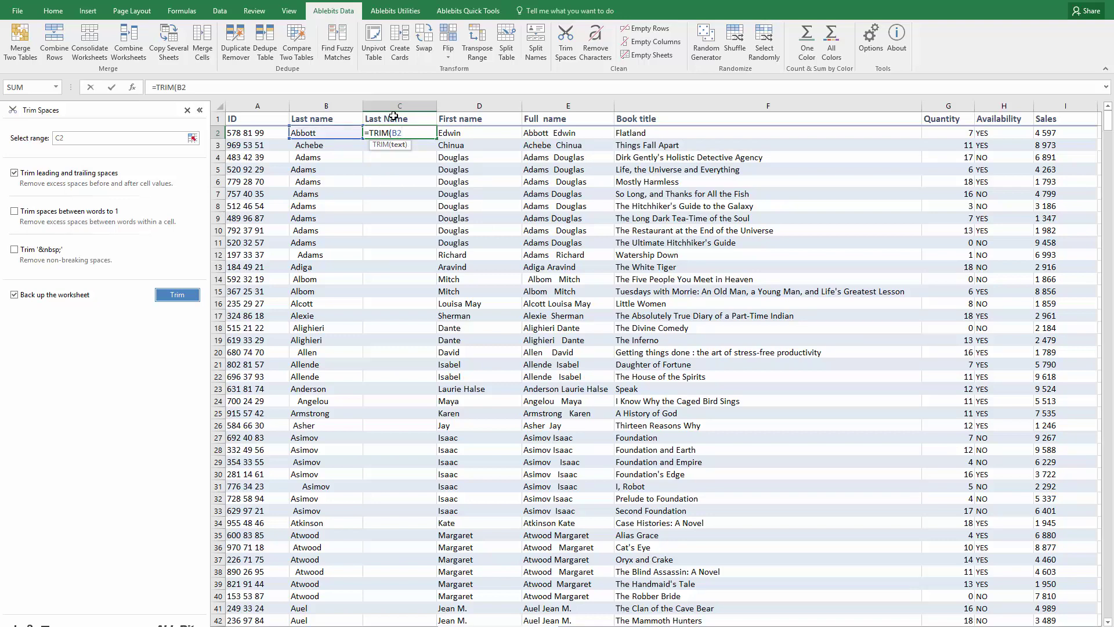
type(")")
key("Return")
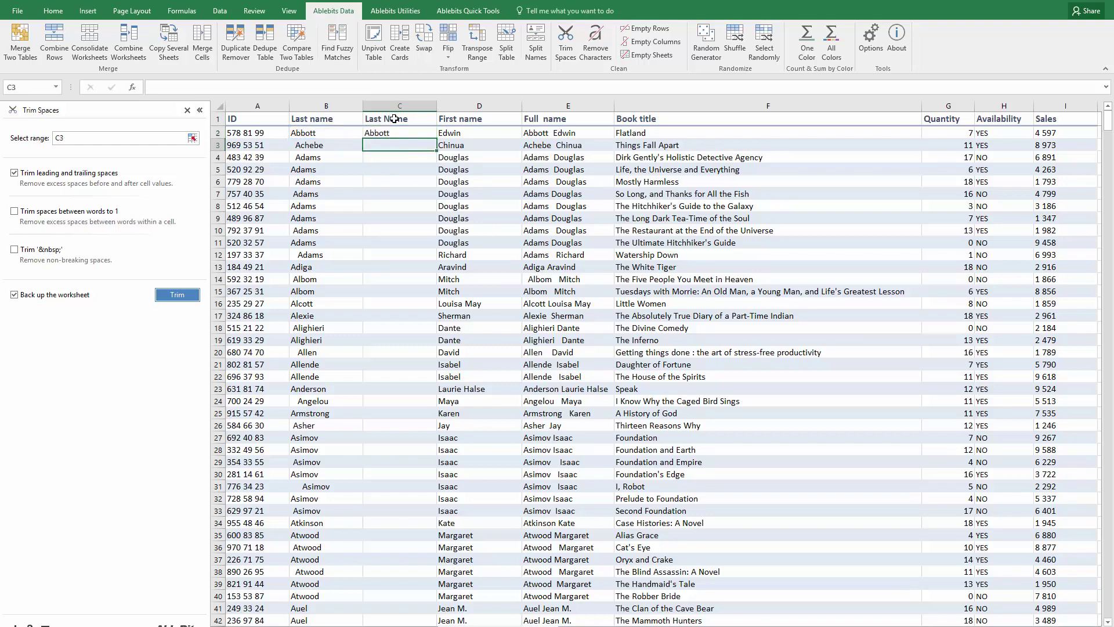
left_click(392, 131)
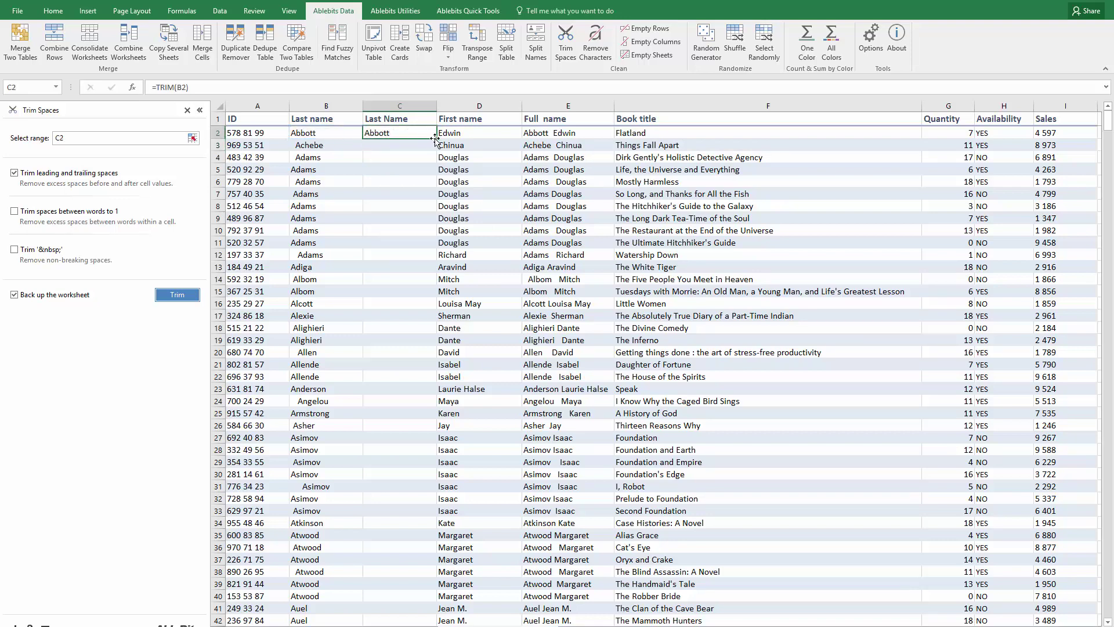
left_click_drag(436, 154, 433, 198)
left_click(411, 195)
left_click(410, 196)
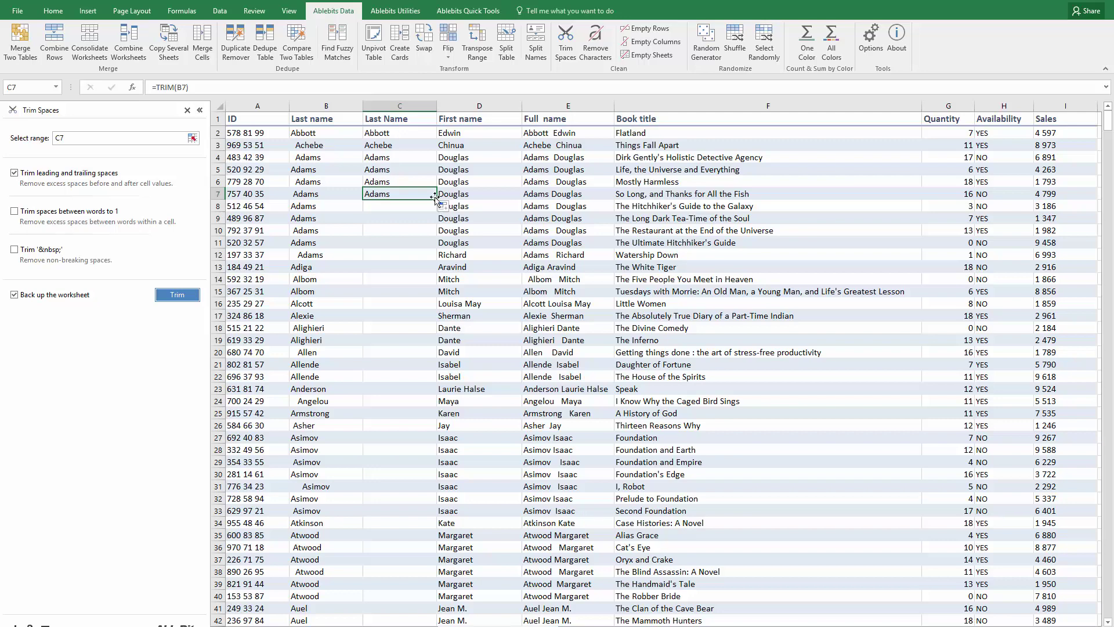
double_click(436, 199)
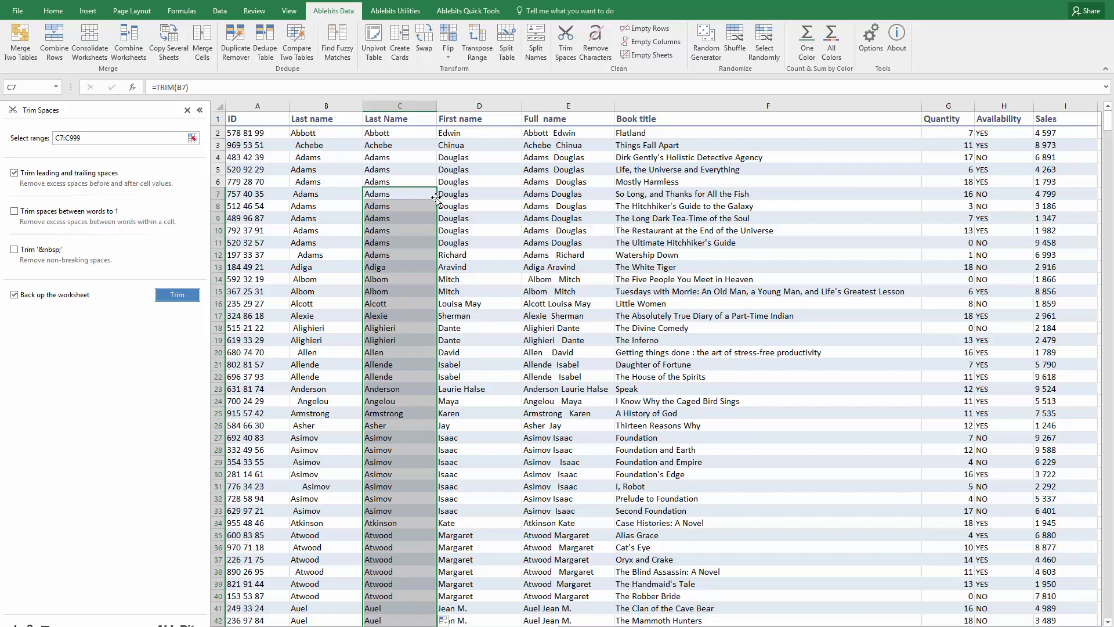
- Paste the trimmed helper column into the original Last name column B as values only
left_click(421, 135)
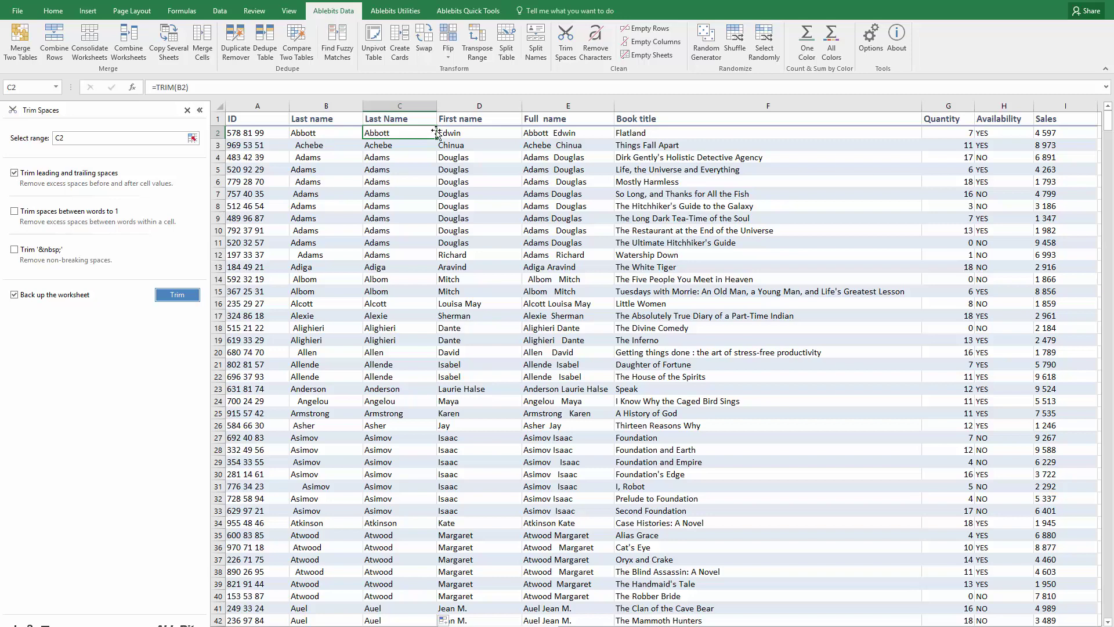
left_click(407, 106)
right_click(393, 170)
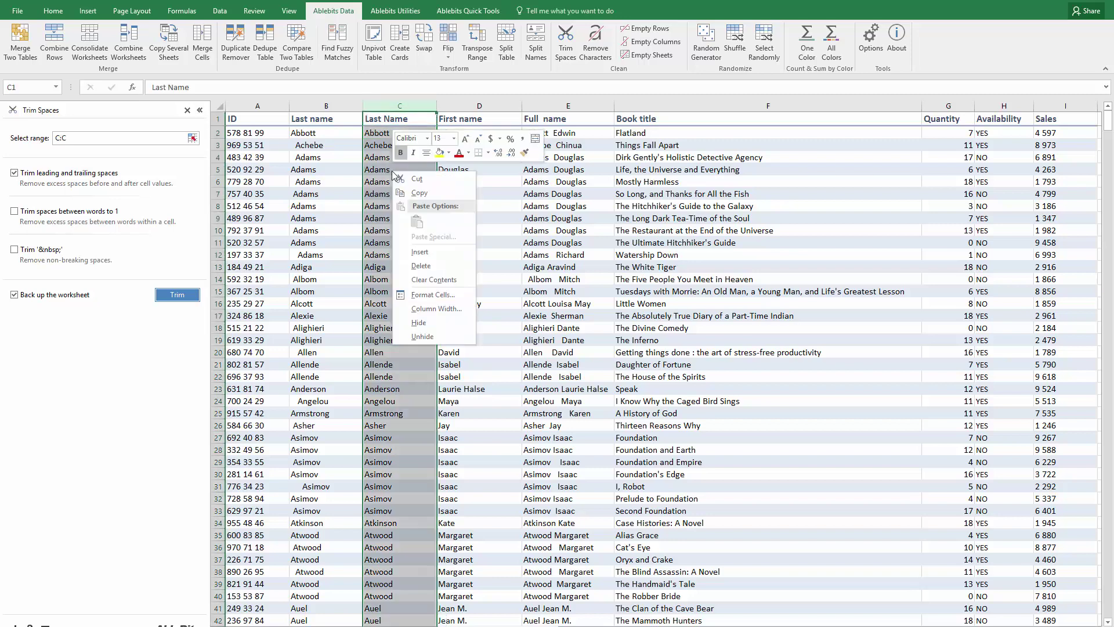
key("Escape")
key("ctrl+c")
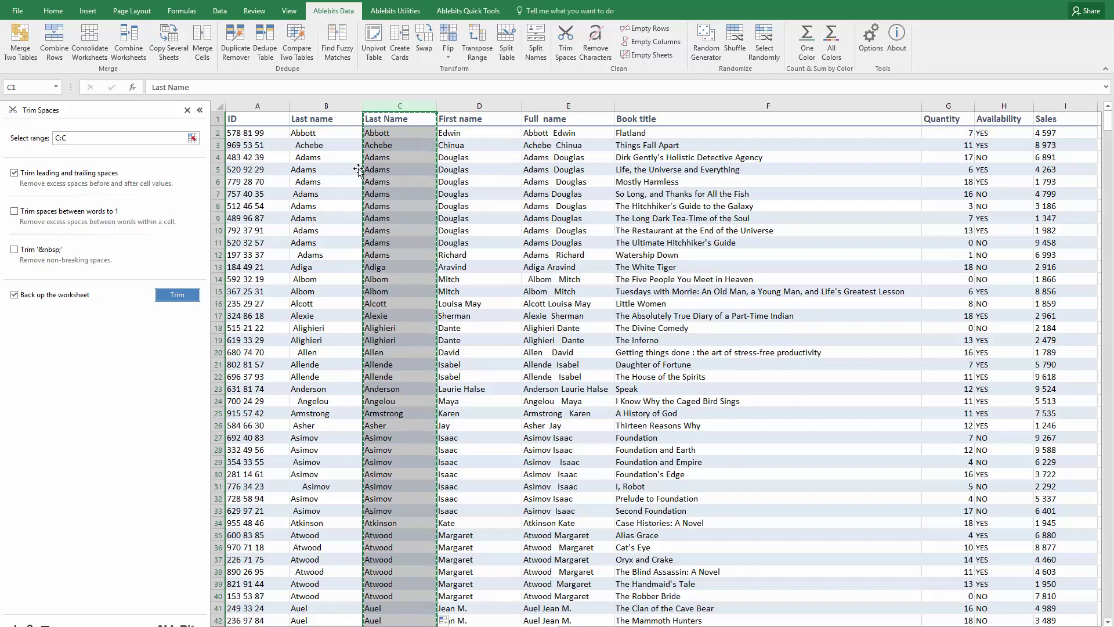
left_click(318, 119)
right_click(317, 119)
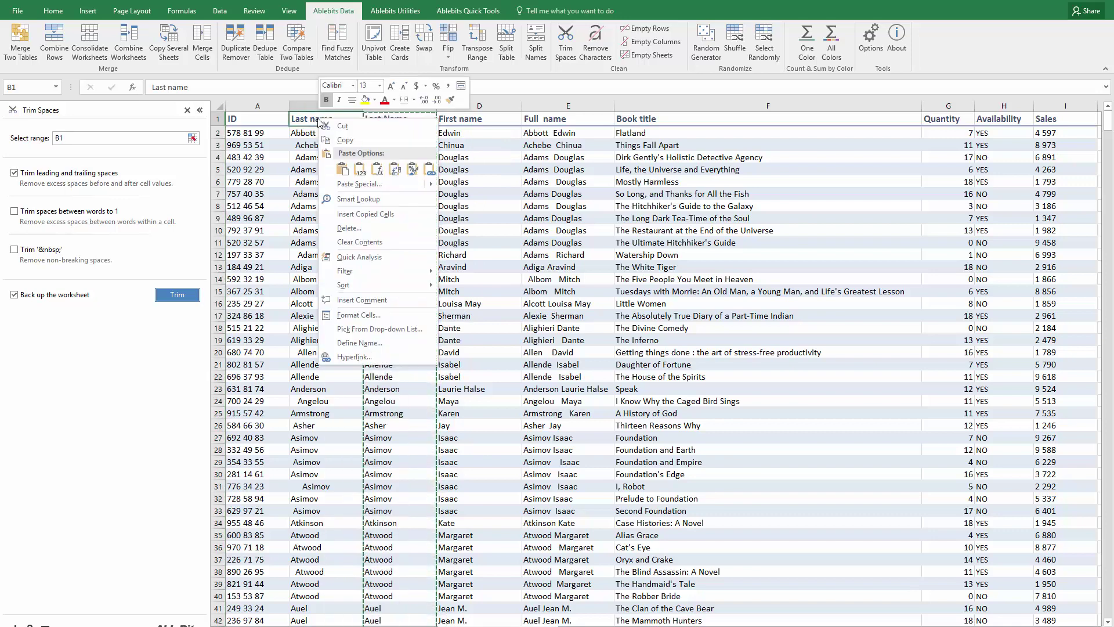
mouse_move(357, 184)
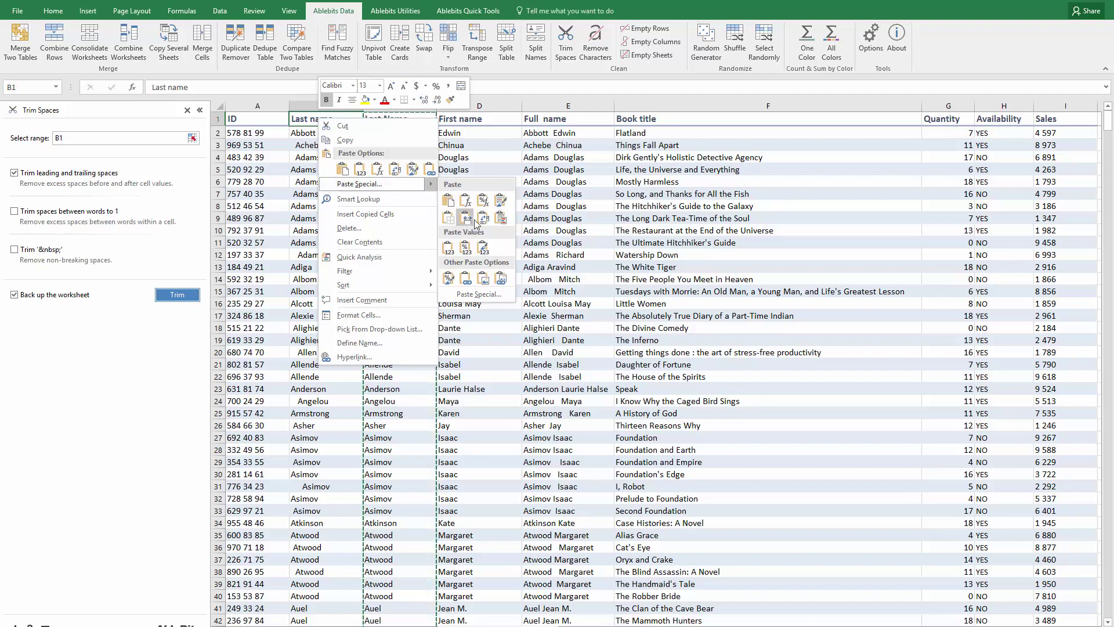
left_click(450, 249)
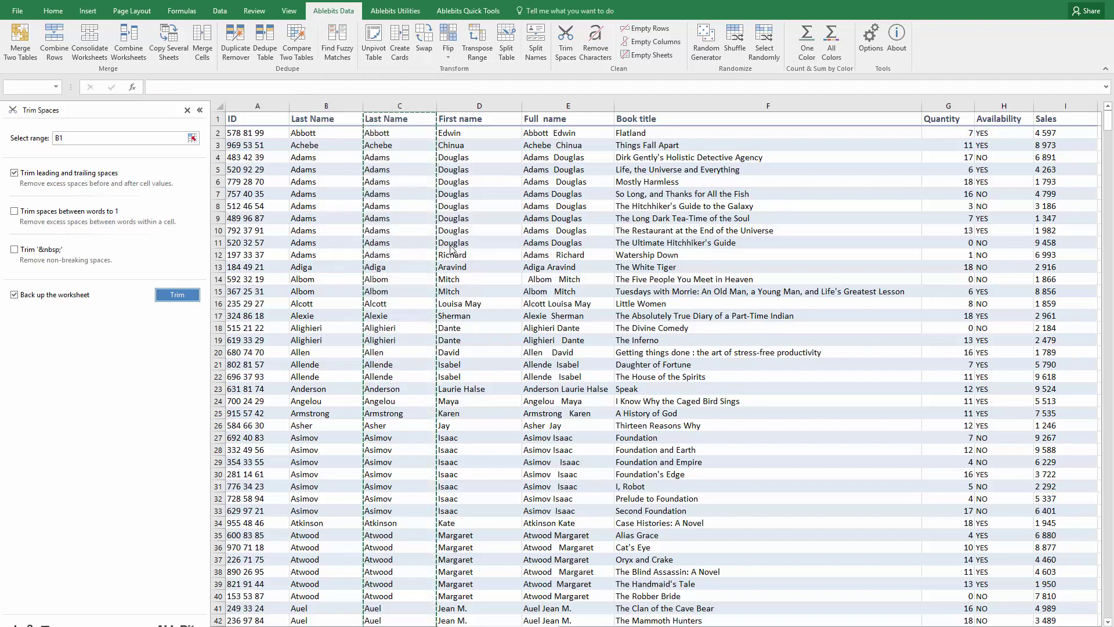
- Check the pasted values in B3, then delete helper column C
left_click(309, 145)
left_click(399, 146)
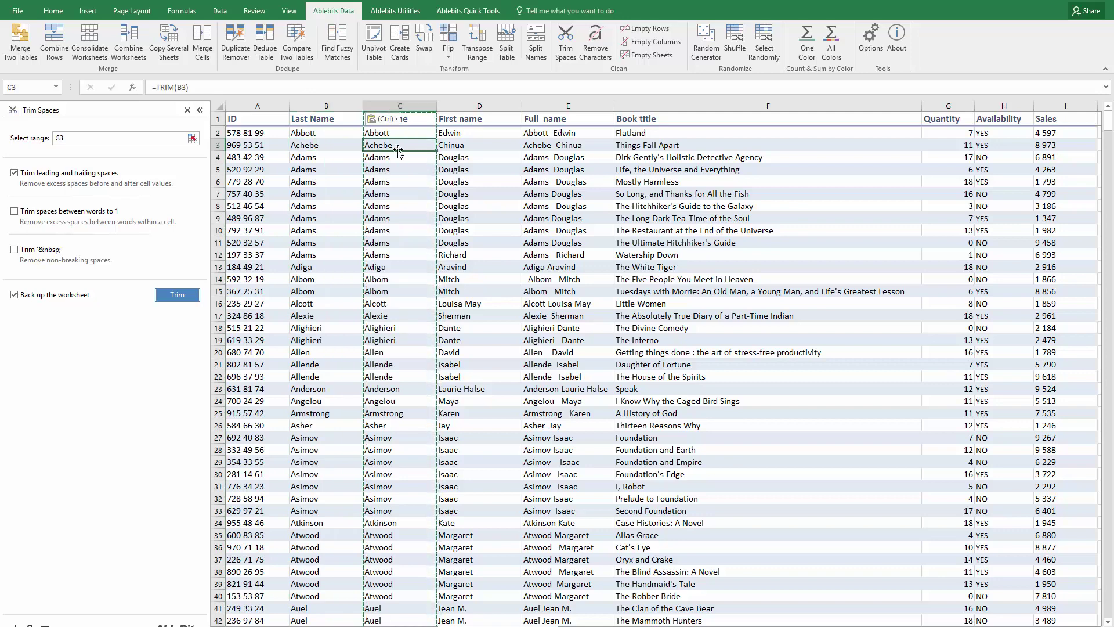
right_click(405, 106)
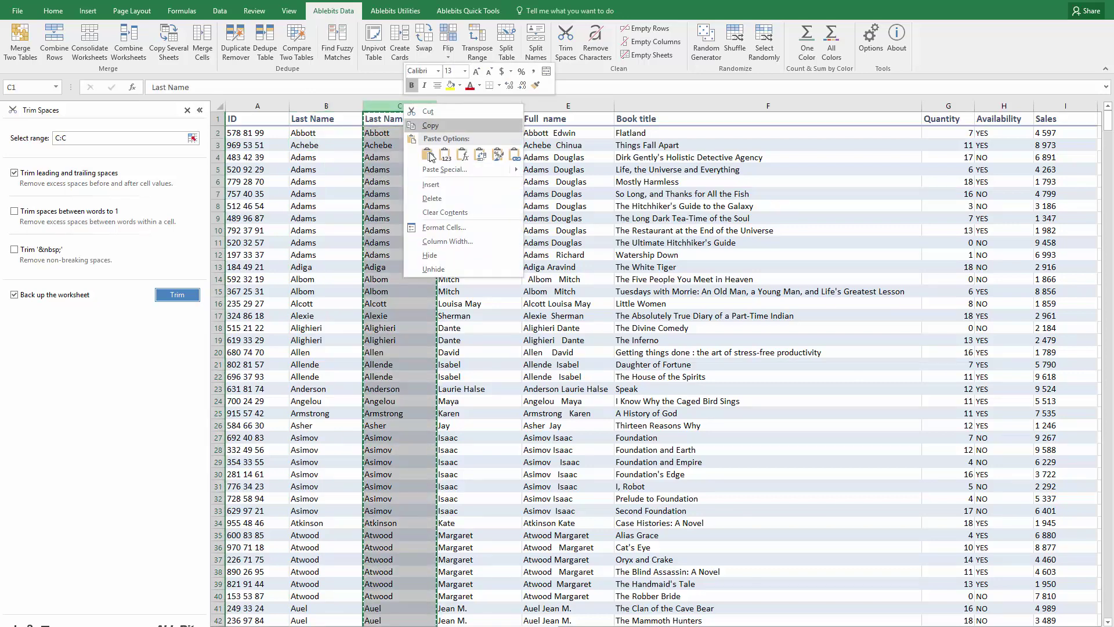
left_click(437, 197)
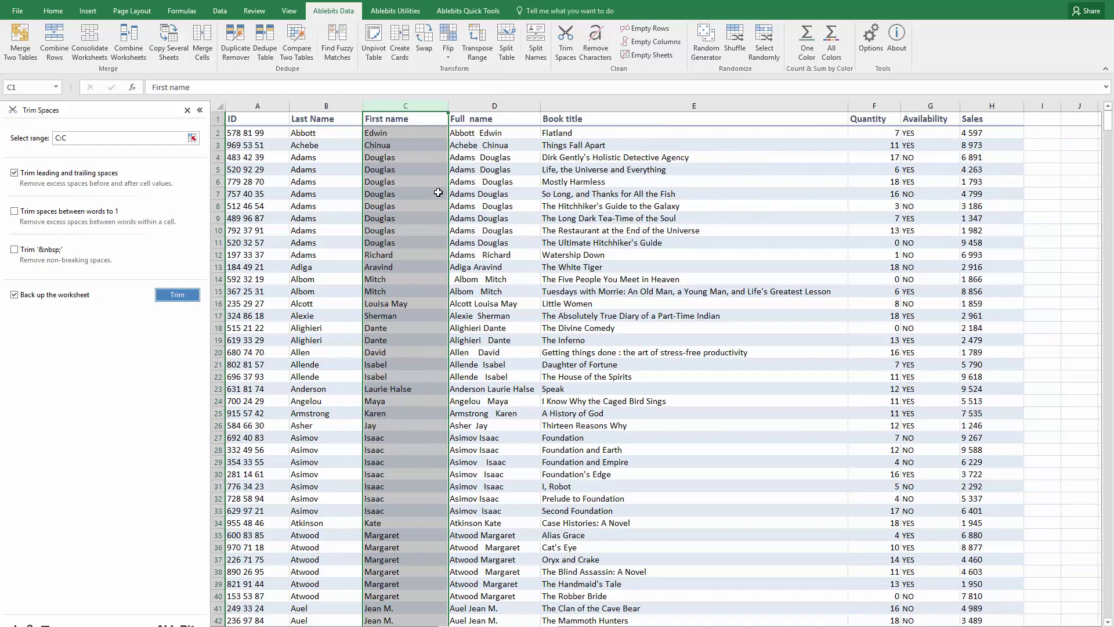
left_click(518, 133)
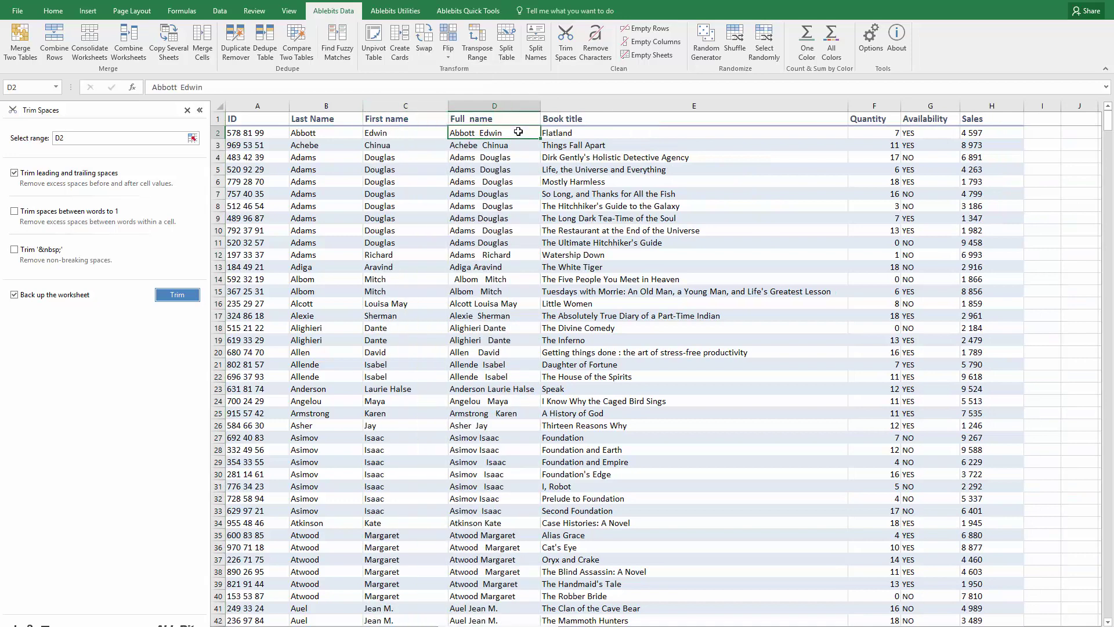
double_click(476, 131)
double_click(481, 132)
left_click(500, 105)
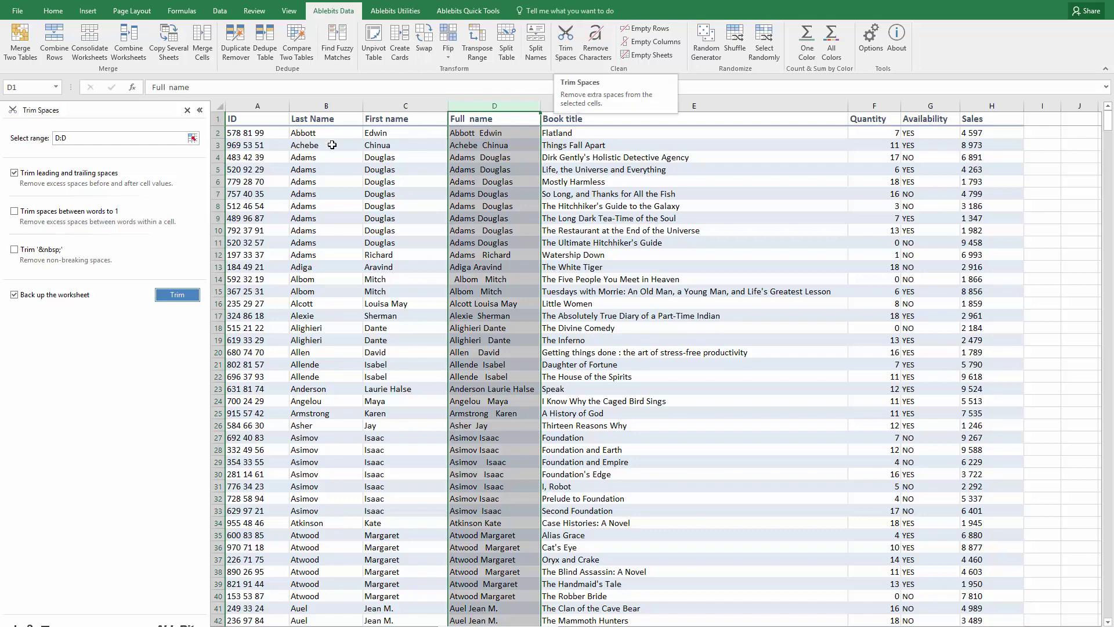
left_click(14, 212)
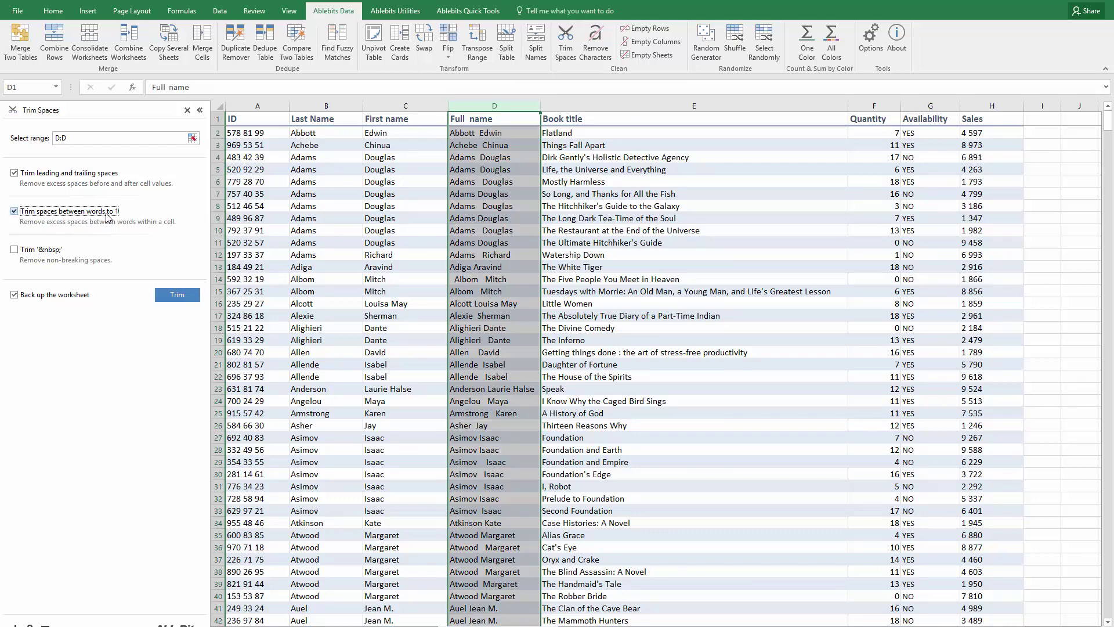
left_click(175, 297)
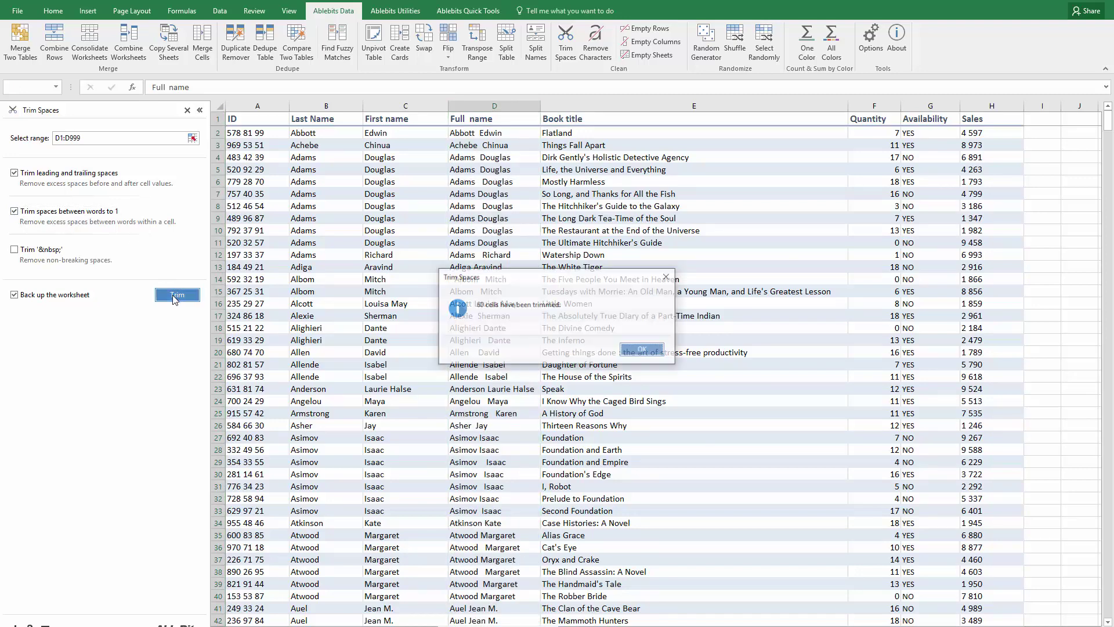
left_click(633, 352)
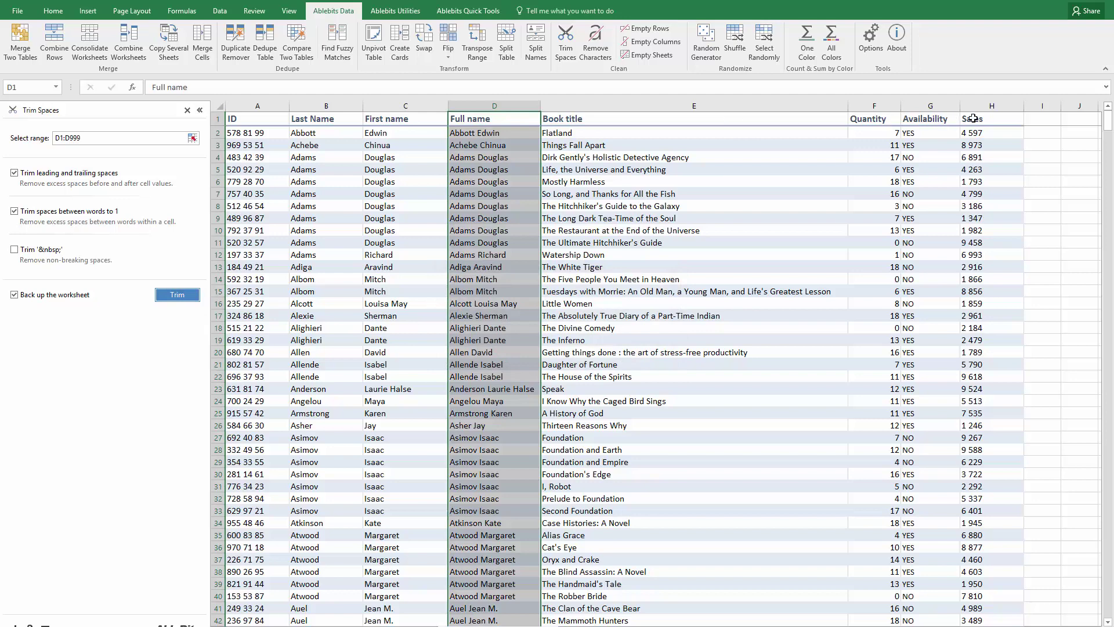
- Replace every space in the Sales column with nothing, making 4 597 read 4597 (998 replacements)
left_click(974, 118)
left_click(979, 109)
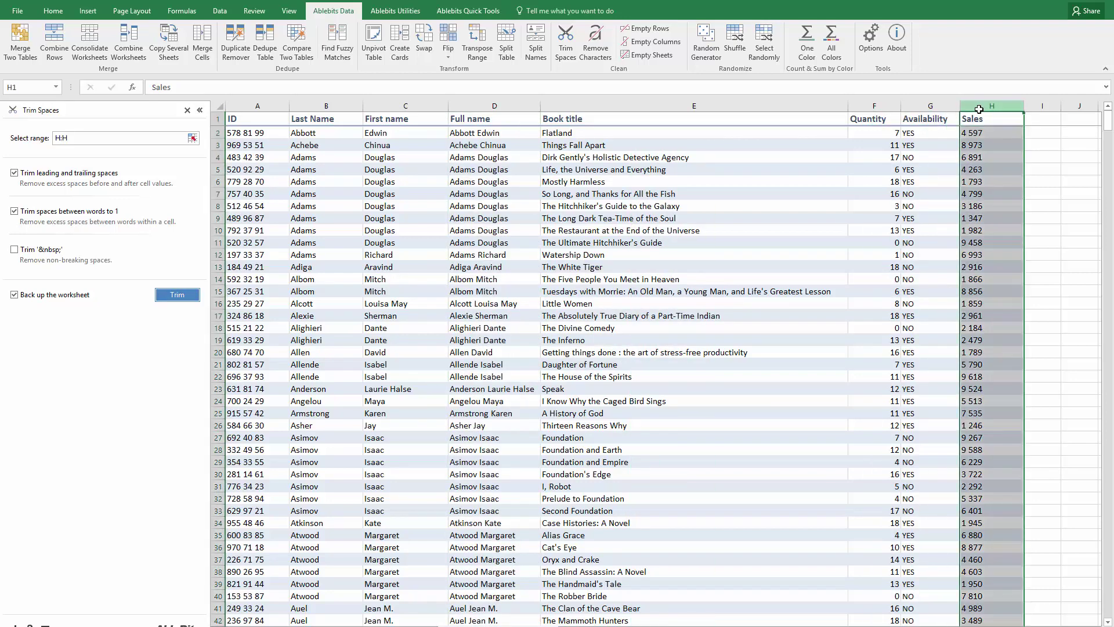
left_click(978, 133)
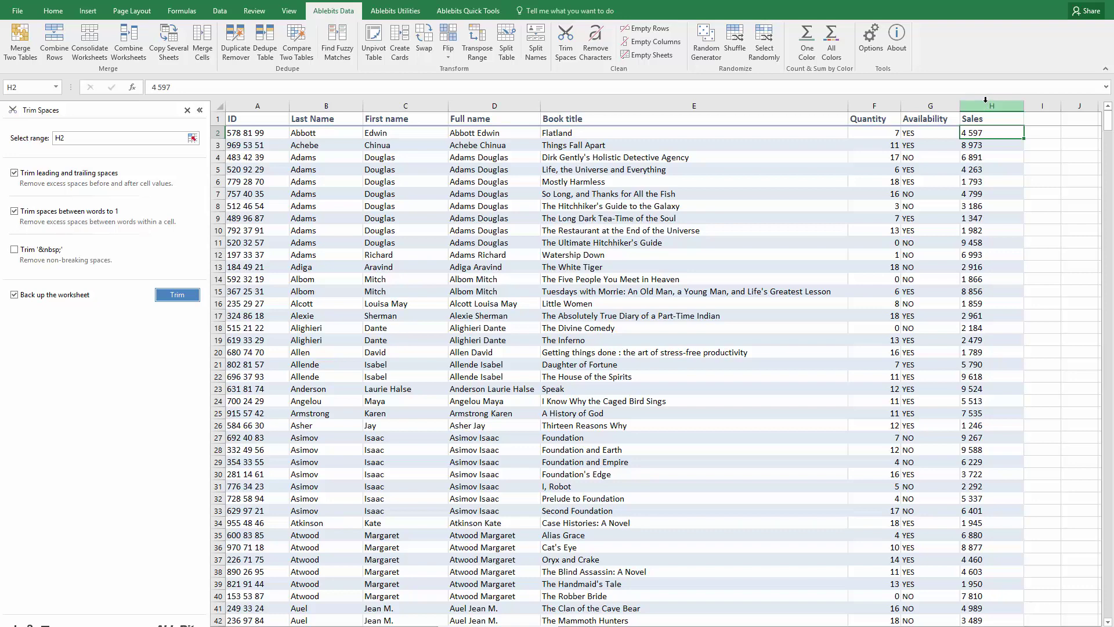
left_click(986, 103)
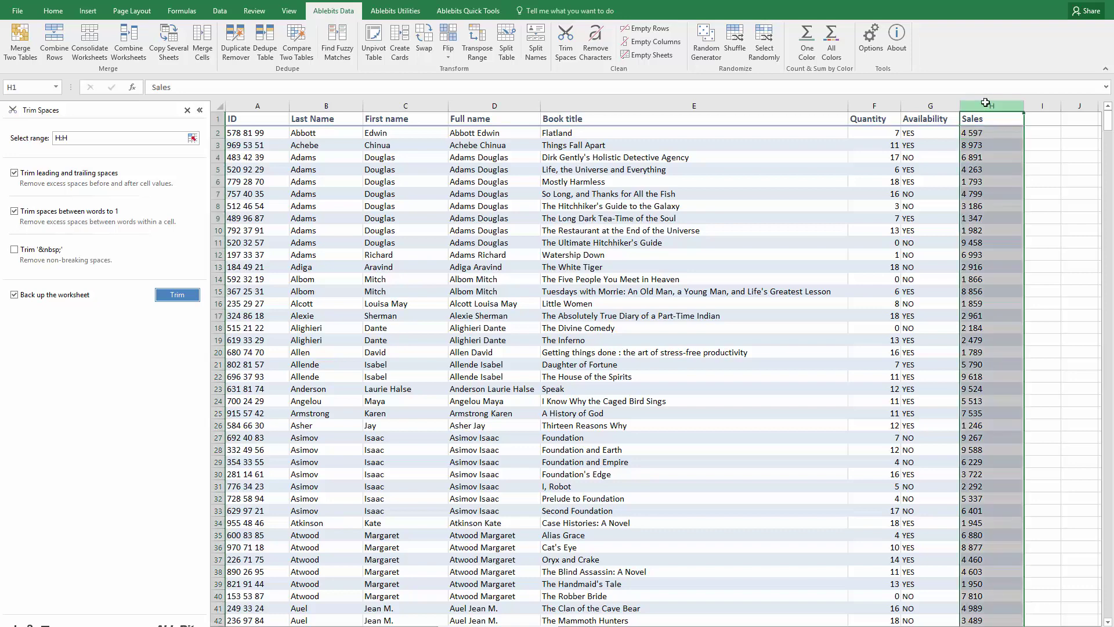
key("ctrl+h")
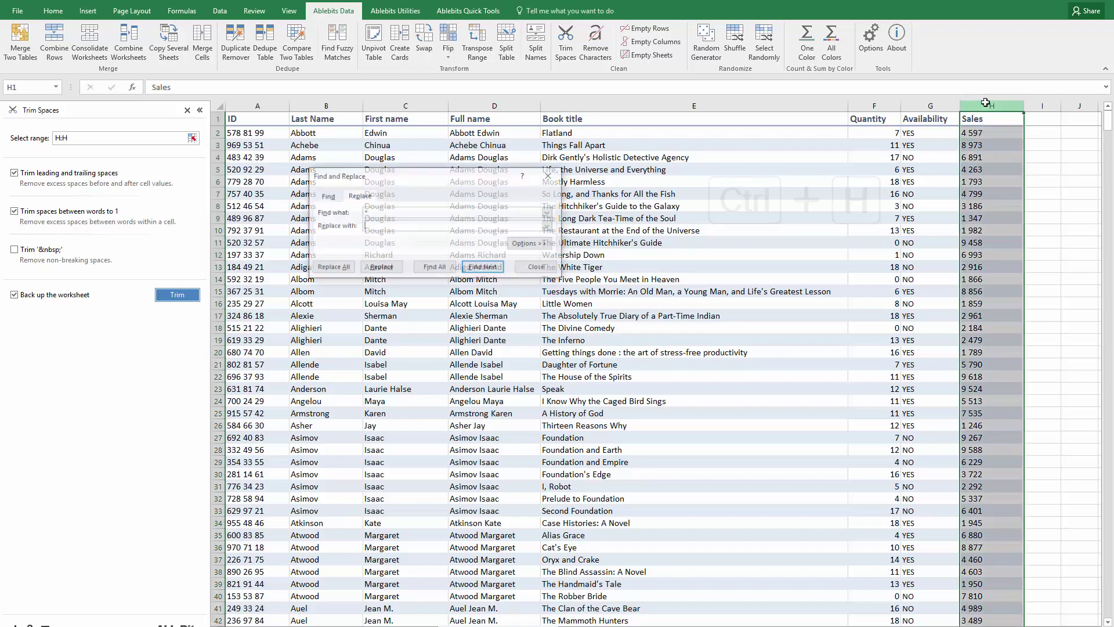
double_click(416, 213)
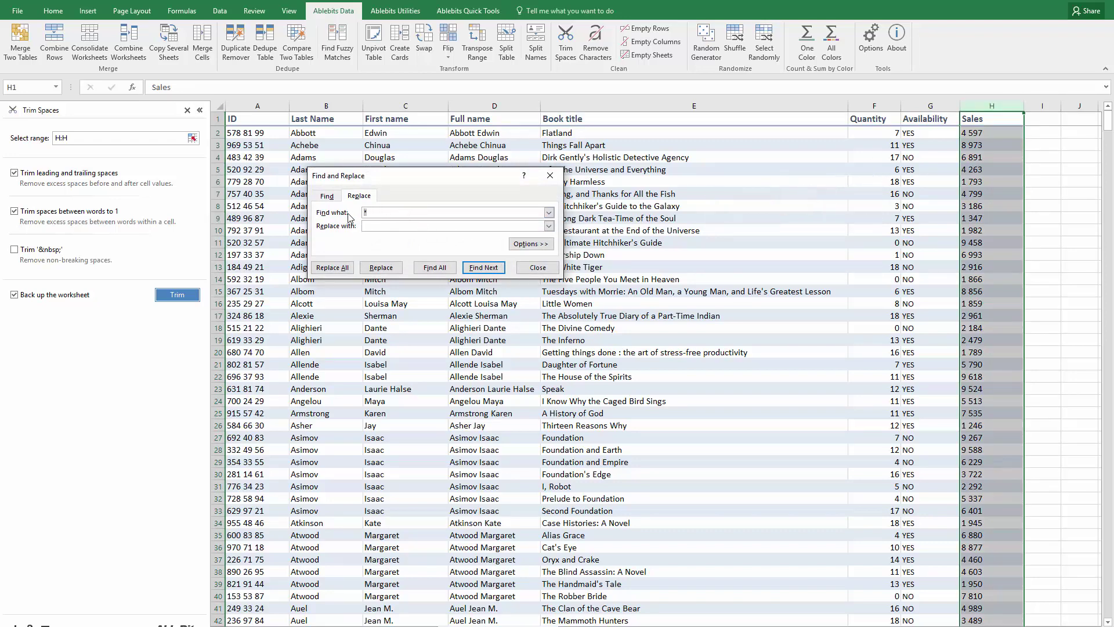
left_click(375, 226)
left_click(333, 268)
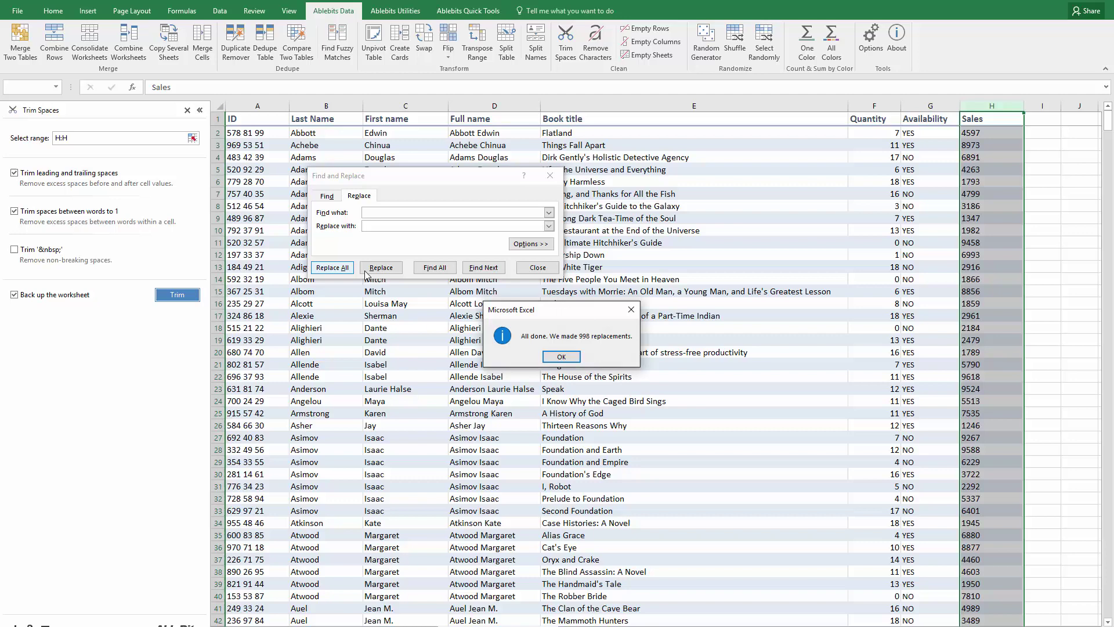
left_click(561, 357)
left_click(548, 177)
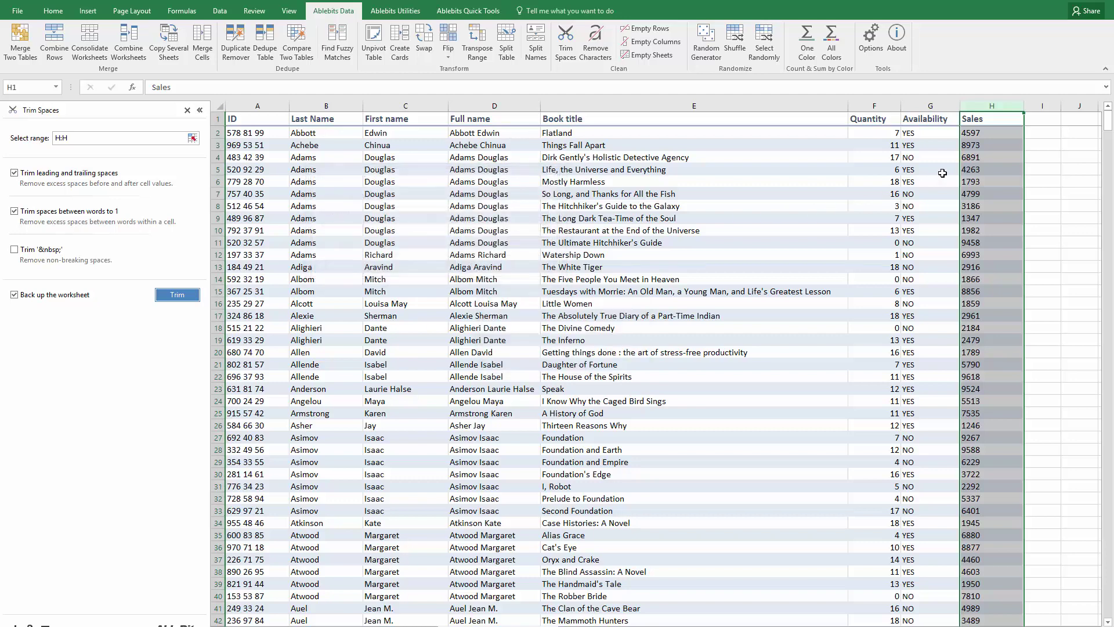
left_click(999, 135)
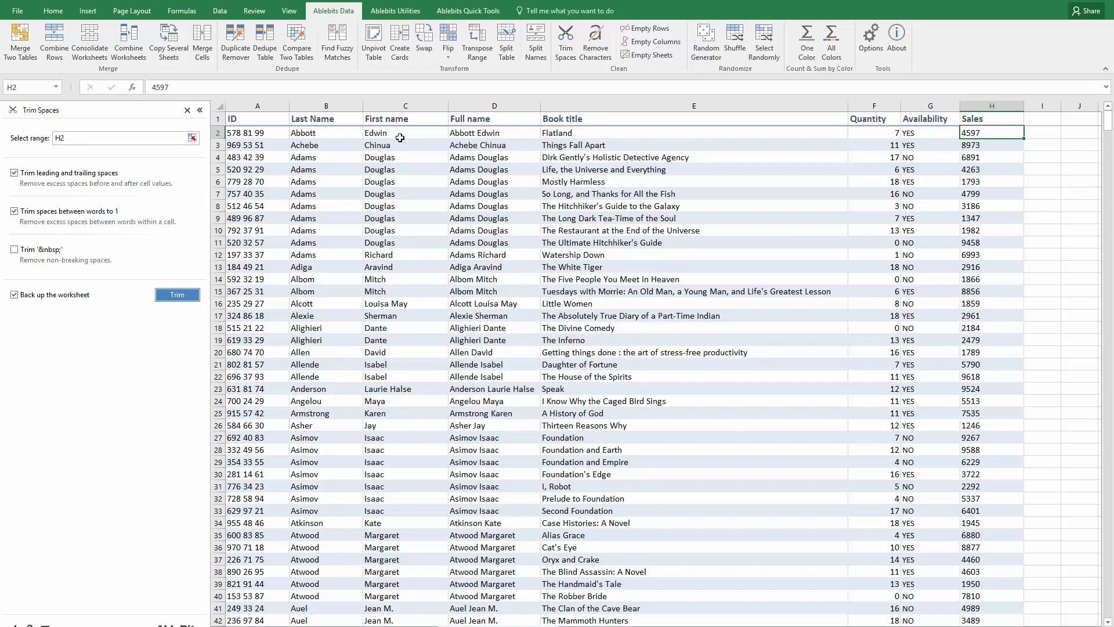
- Insert an empty helper column B right after the ID column
left_click(279, 135)
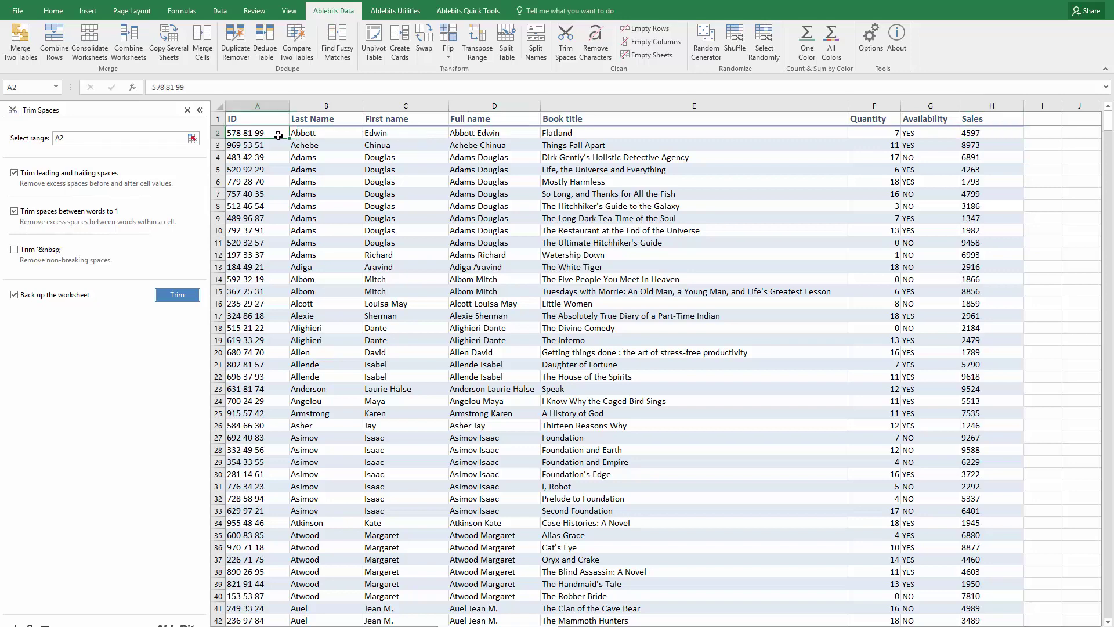
left_click(317, 106)
right_click(315, 108)
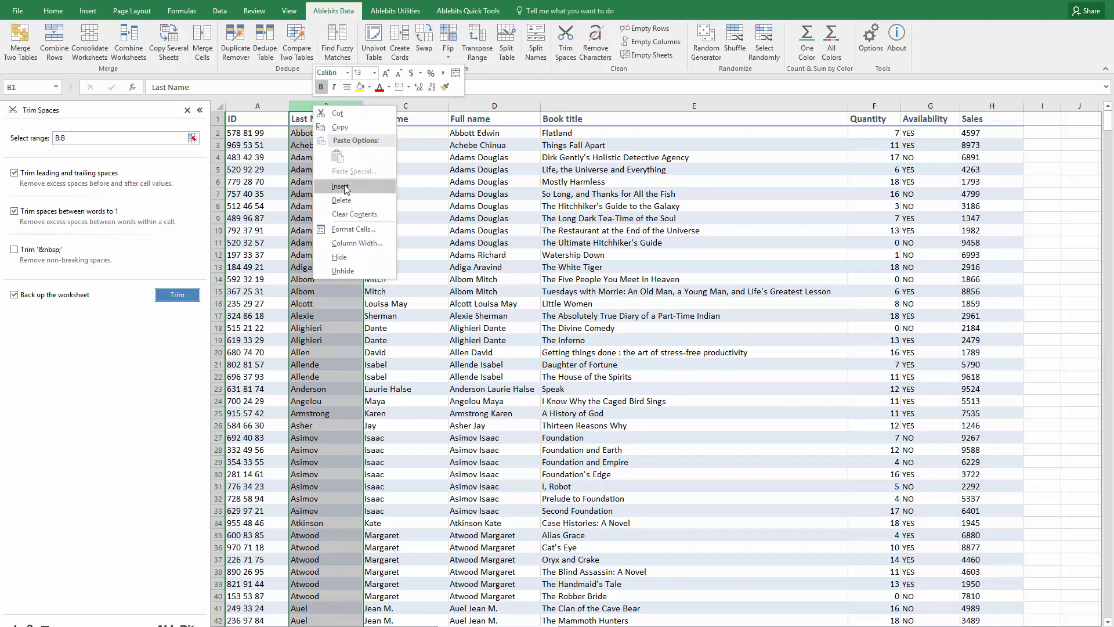
left_click(341, 186)
- Enter =SUBSTITUTE(A2," ","") in B2 to show the first ID without spaces
left_click(325, 133)
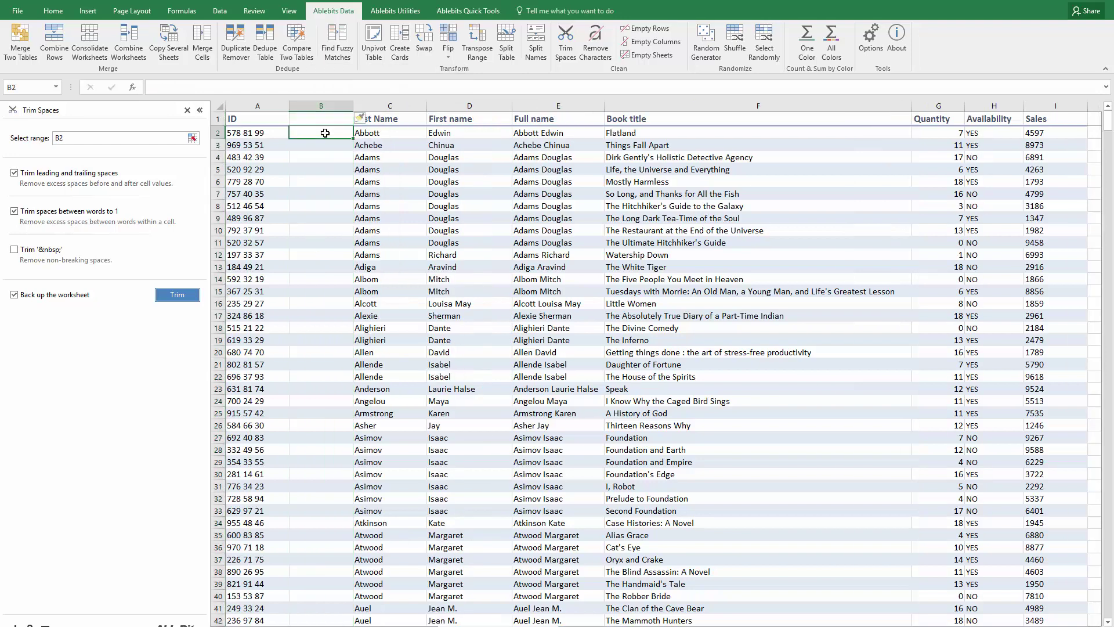
type("=SUBS")
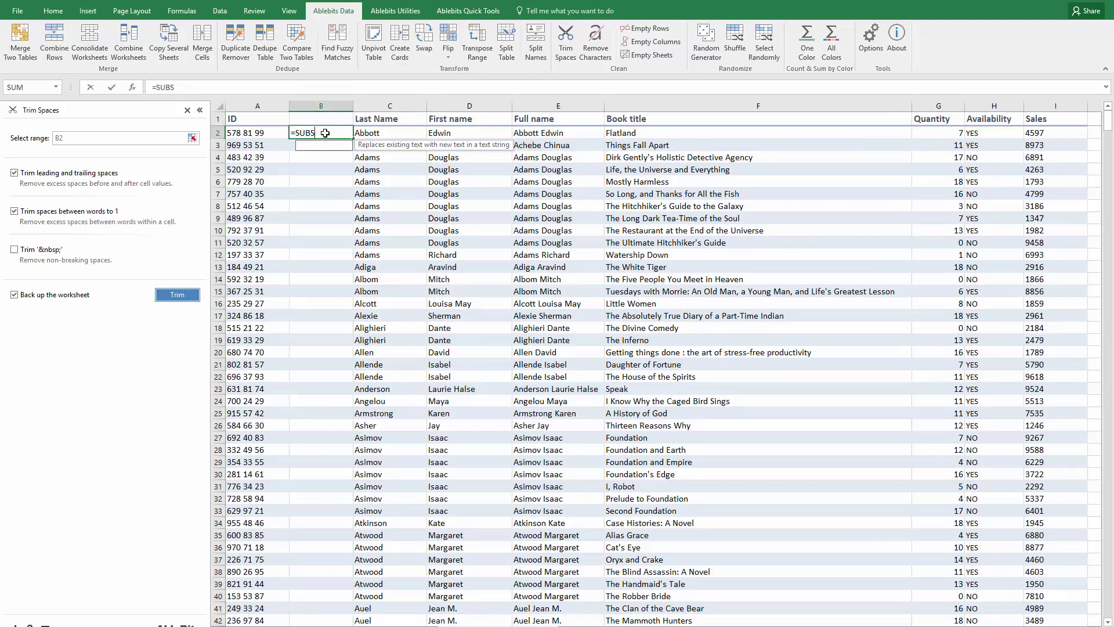
type("TITUTE(")
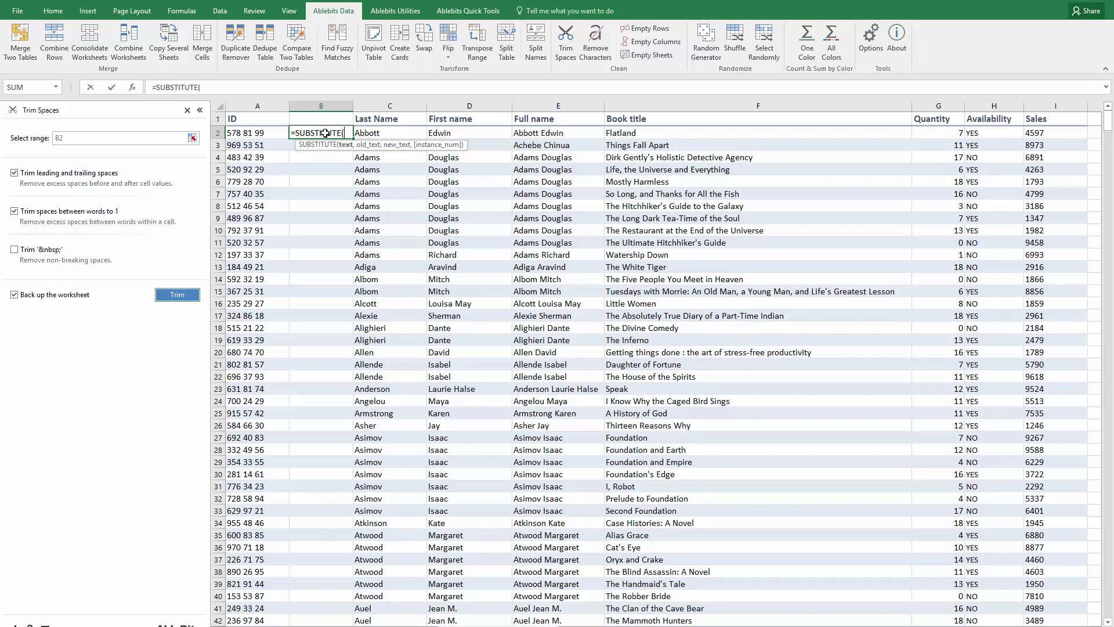
type("A2")
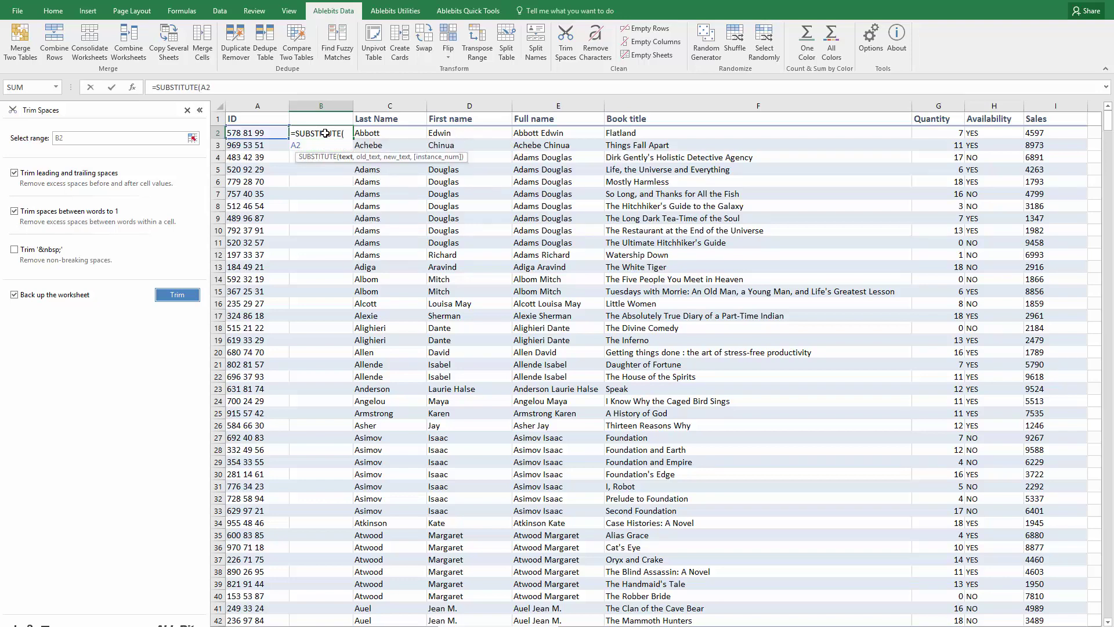
type(",\" \",")
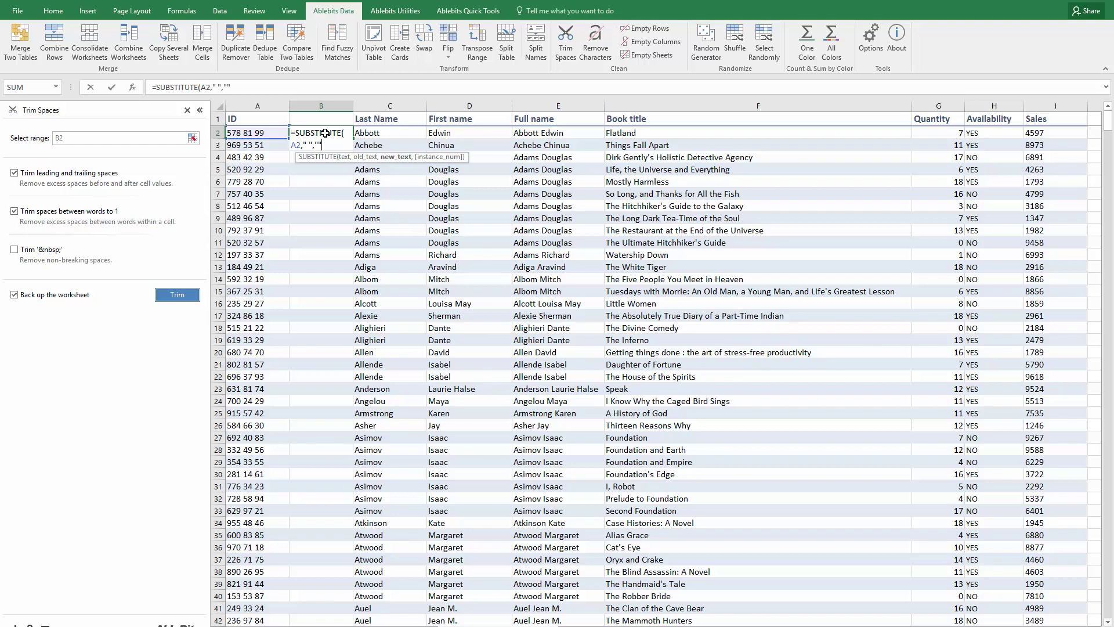
type(")")
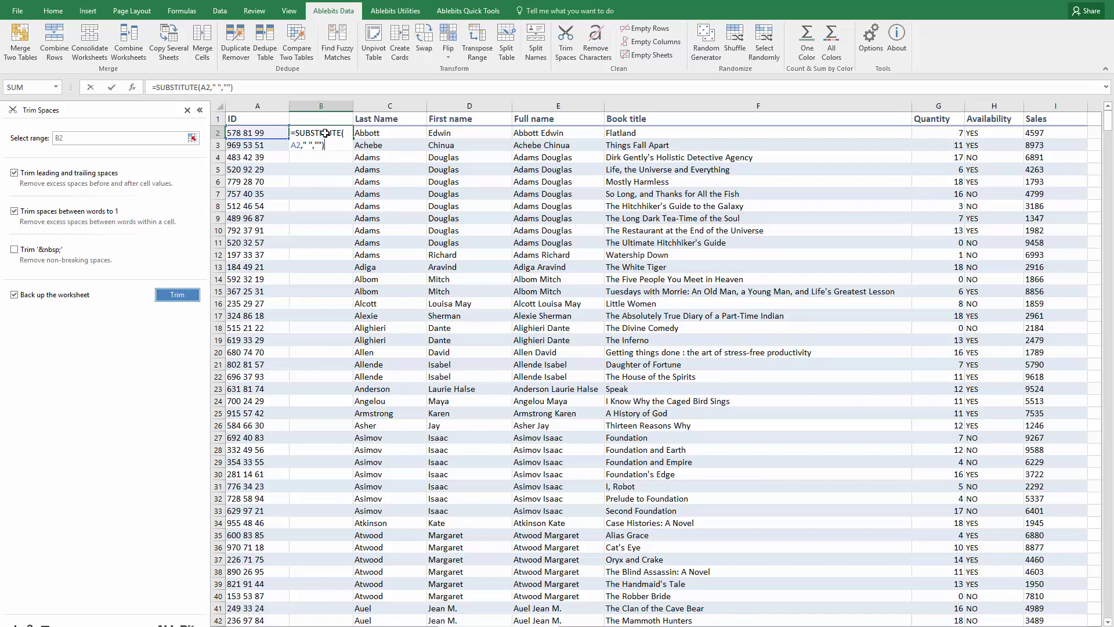
key("Return")
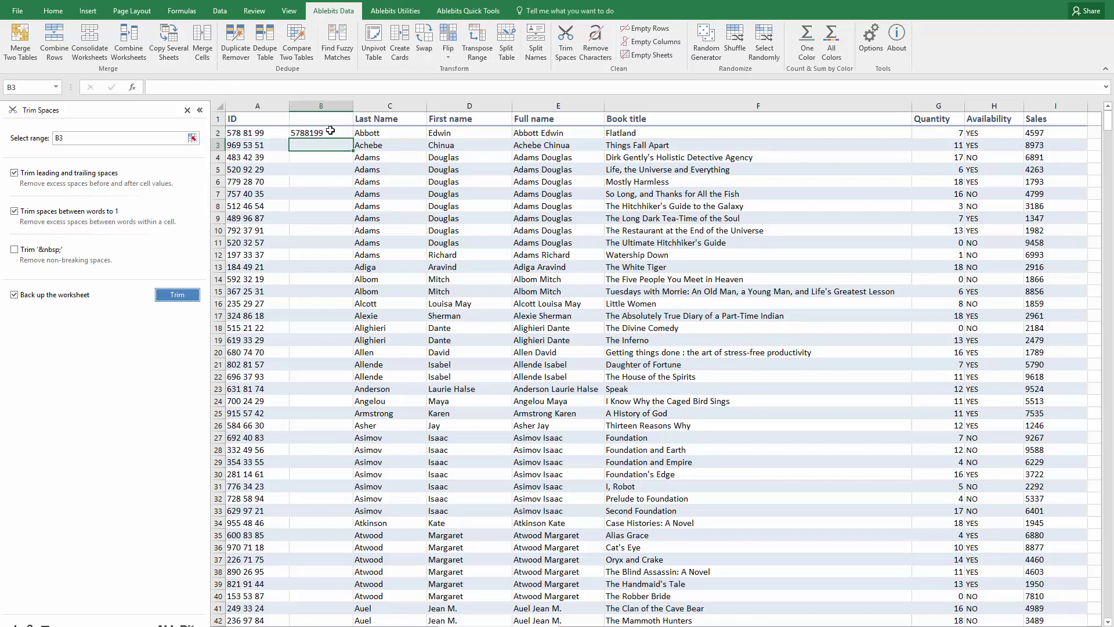
- Fill the SUBSTITUTE formula from B2 down the whole helper column, checking that B4 references A4
left_click(331, 131)
left_click_drag(352, 138, 352, 160)
left_click(313, 157)
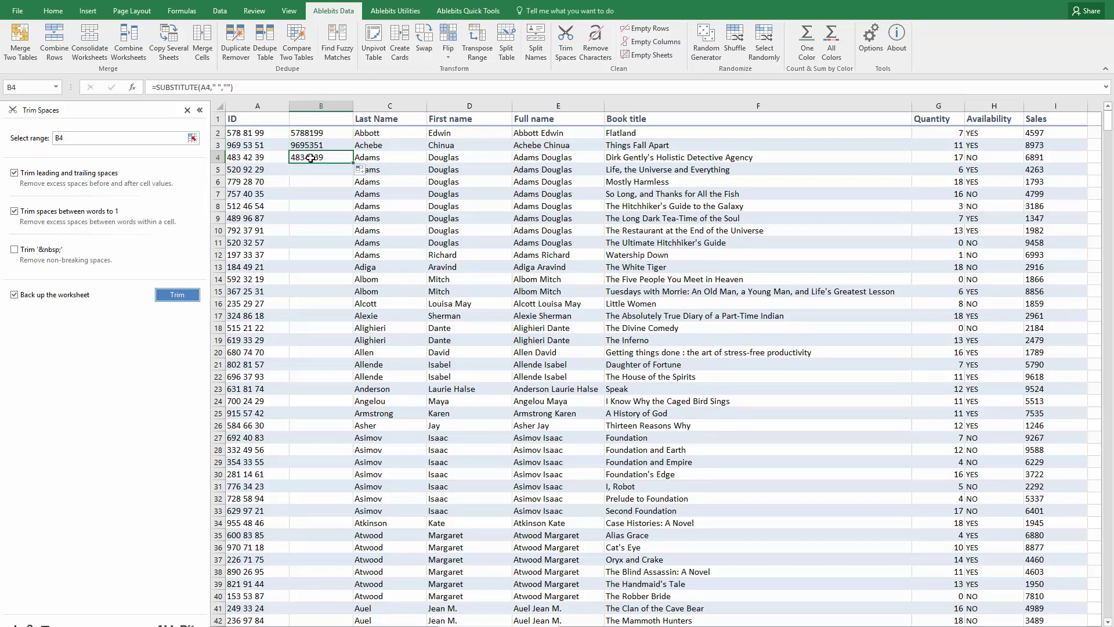
left_click(257, 158)
left_click(296, 157)
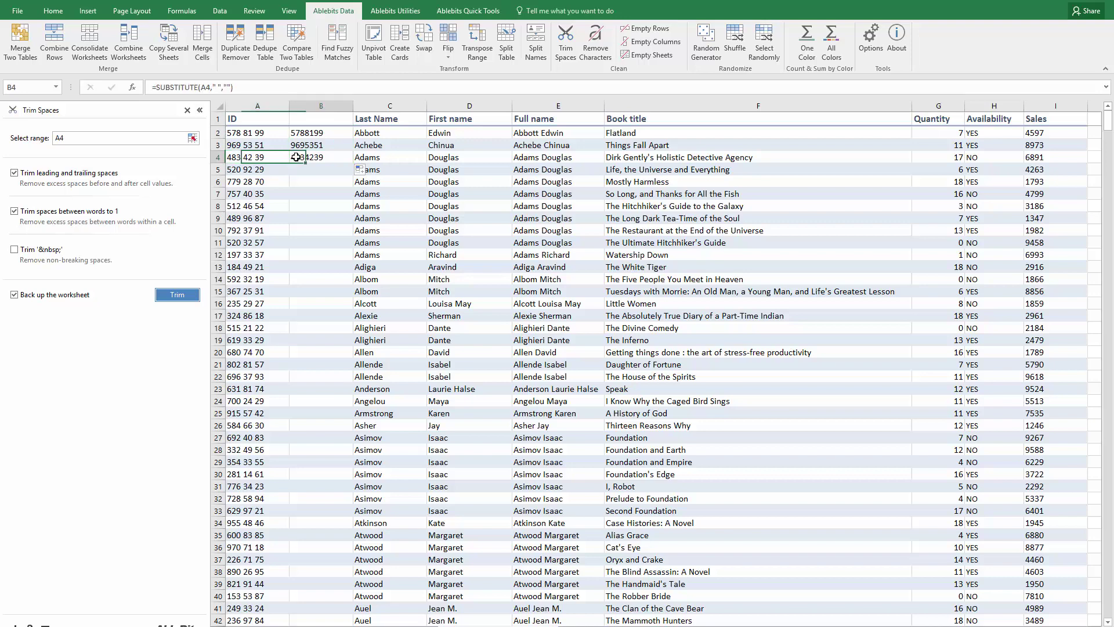
left_click_drag(330, 133, 354, 163)
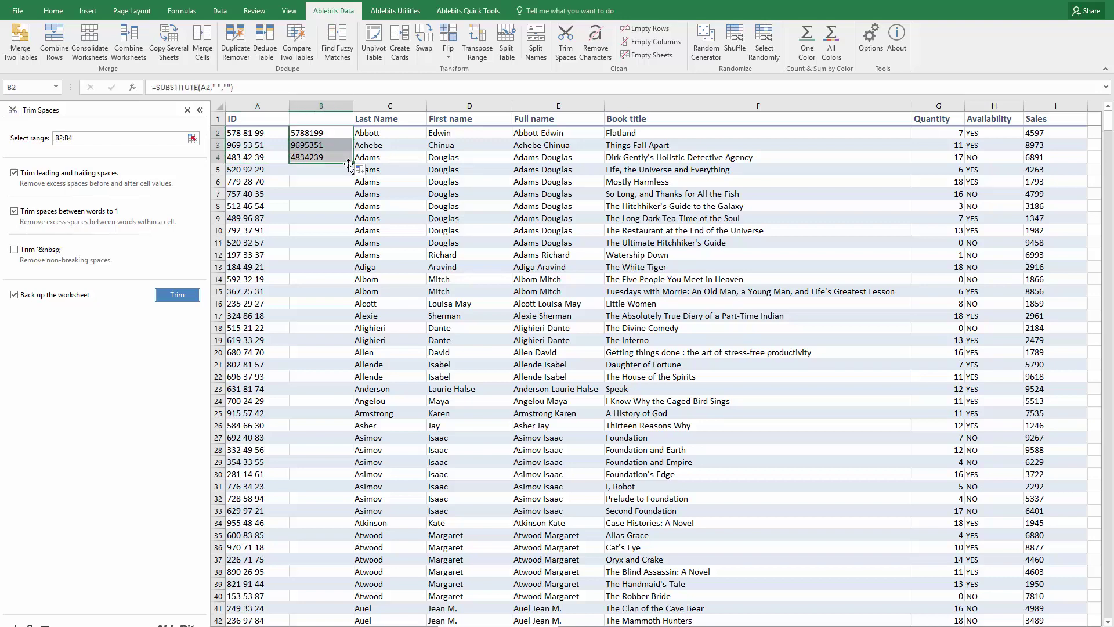
double_click(354, 163)
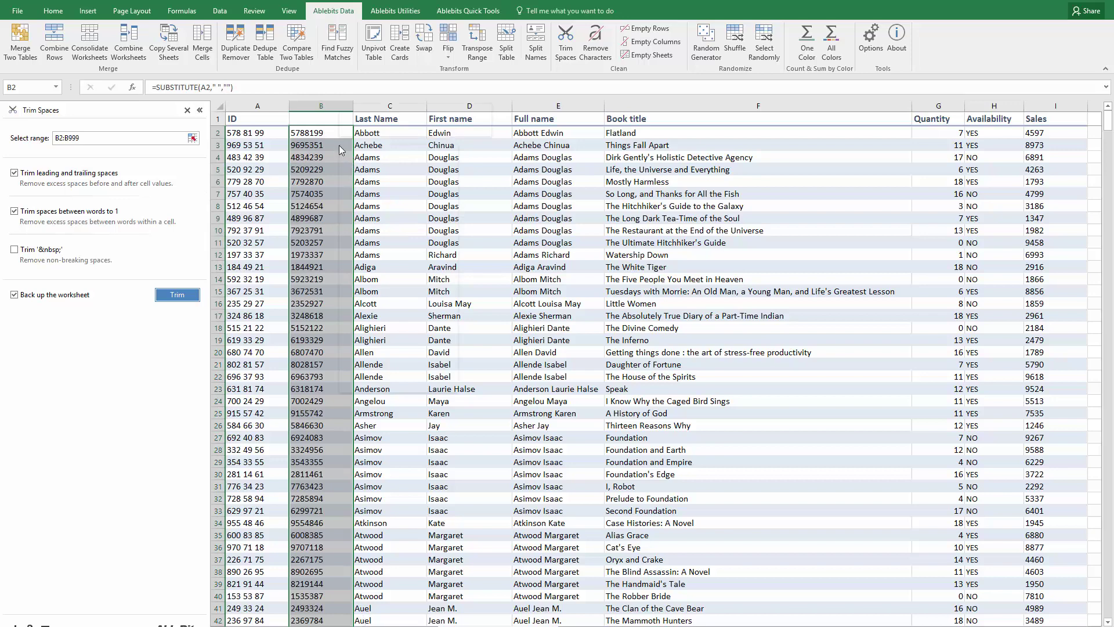
- Copy the space-free IDs and paste them as values into the ID column starting at A2
right_click(339, 146)
left_click(358, 169)
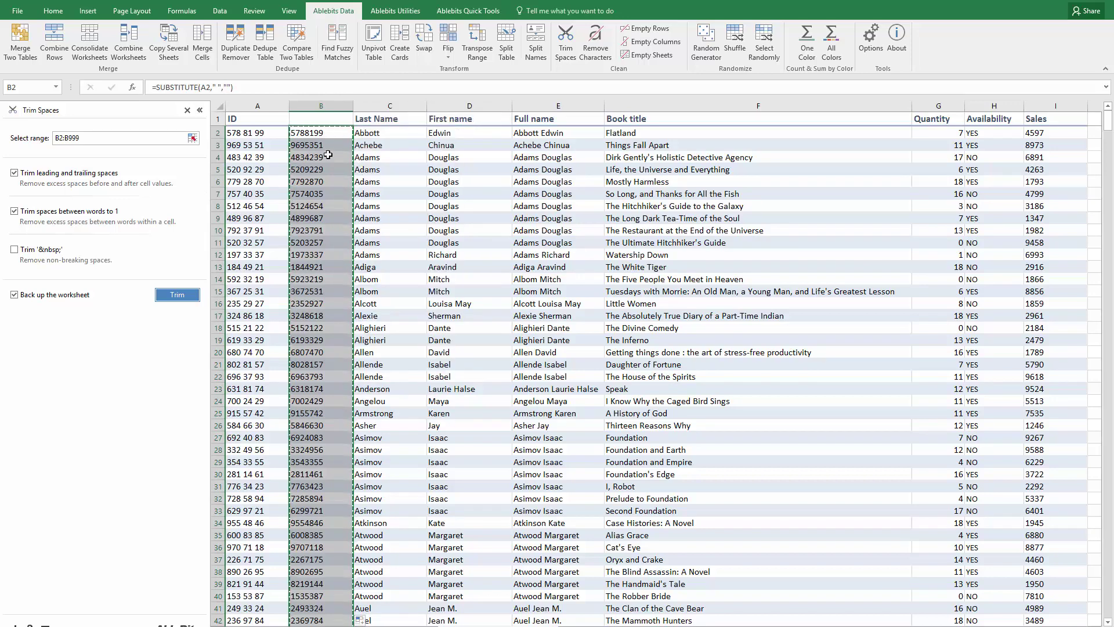
left_click(269, 133)
right_click(269, 134)
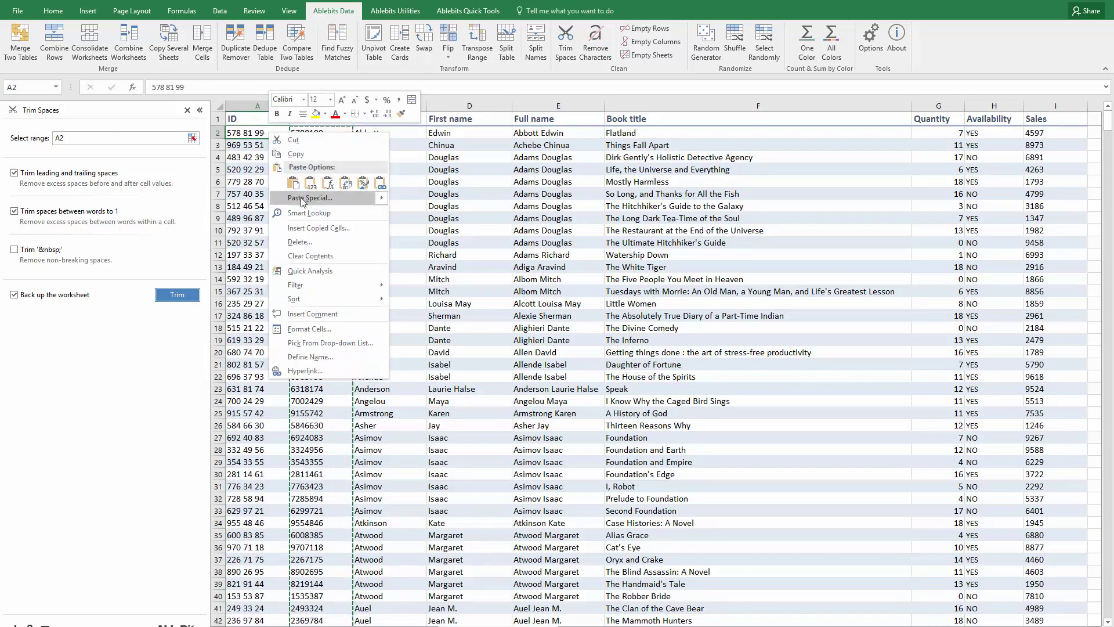
mouse_move(308, 198)
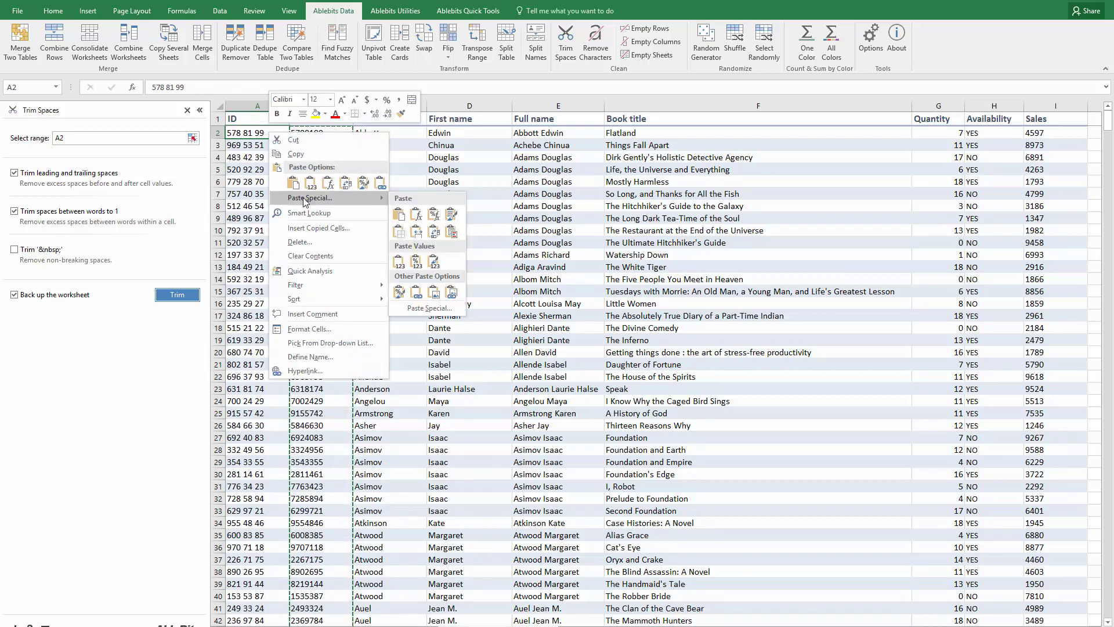
left_click(401, 262)
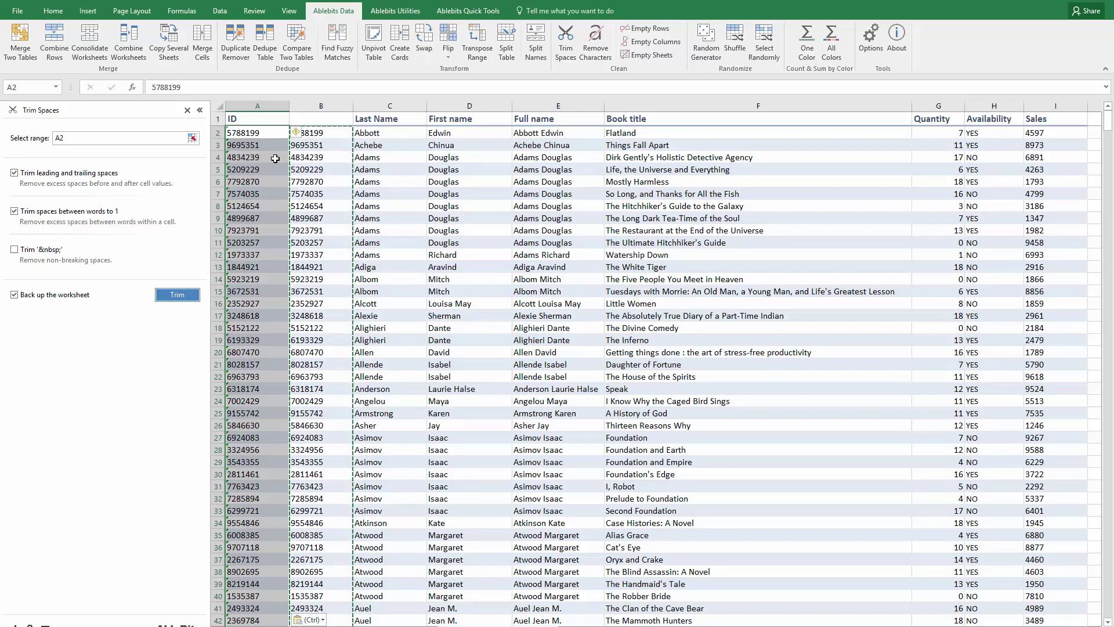
- Review the SUBSTITUTE formula in B2, the last name in C2 and =TRIM(C2) in D2
left_click(328, 134)
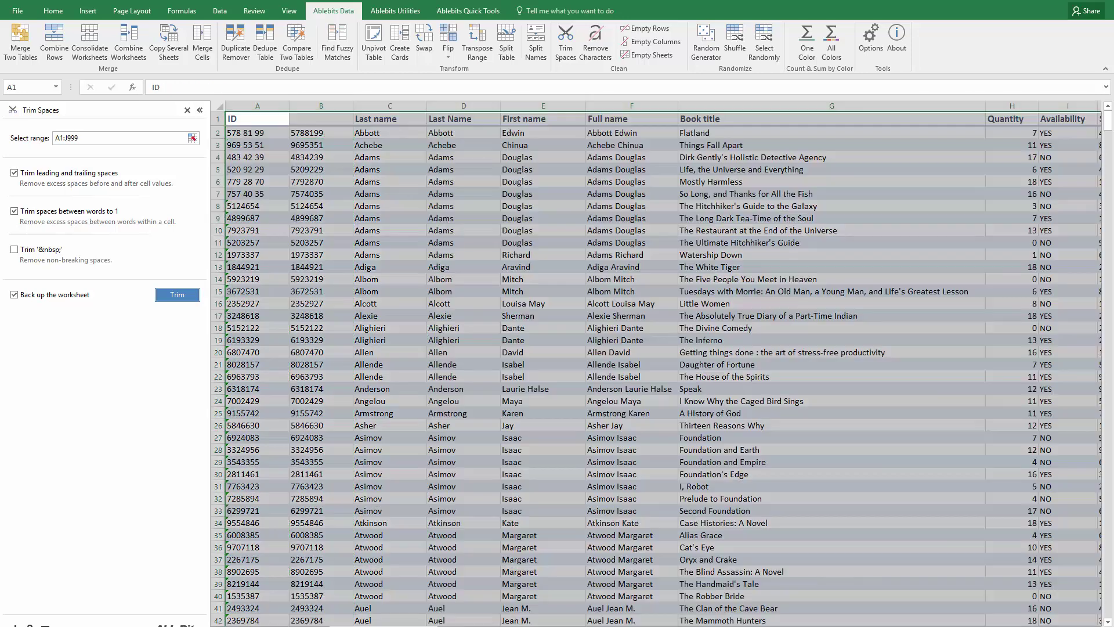
left_click(362, 131)
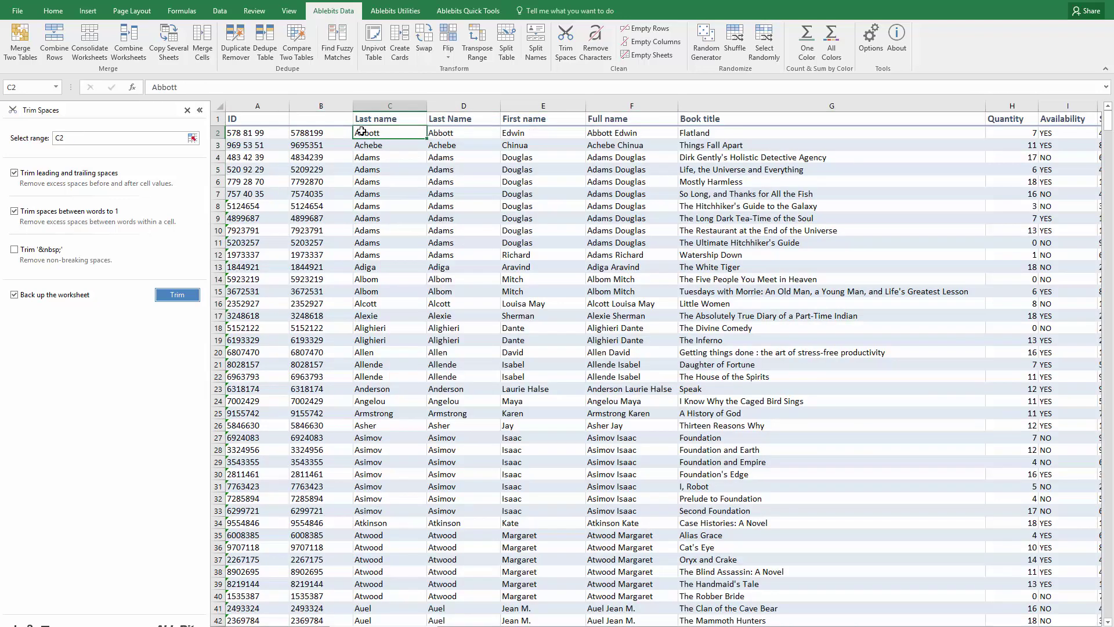
left_click(440, 130)
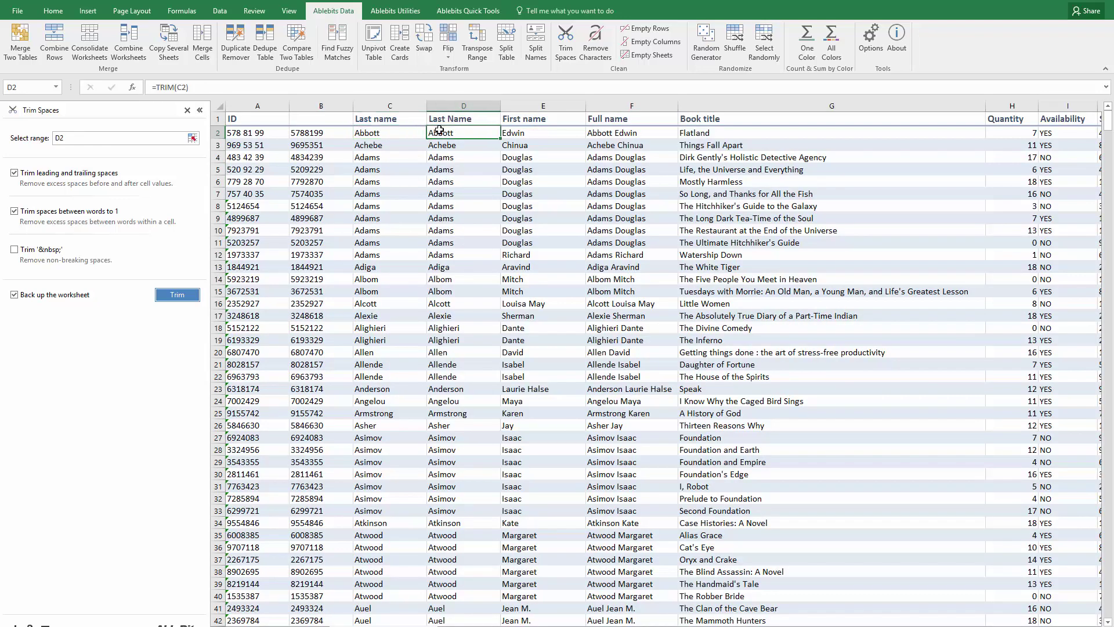